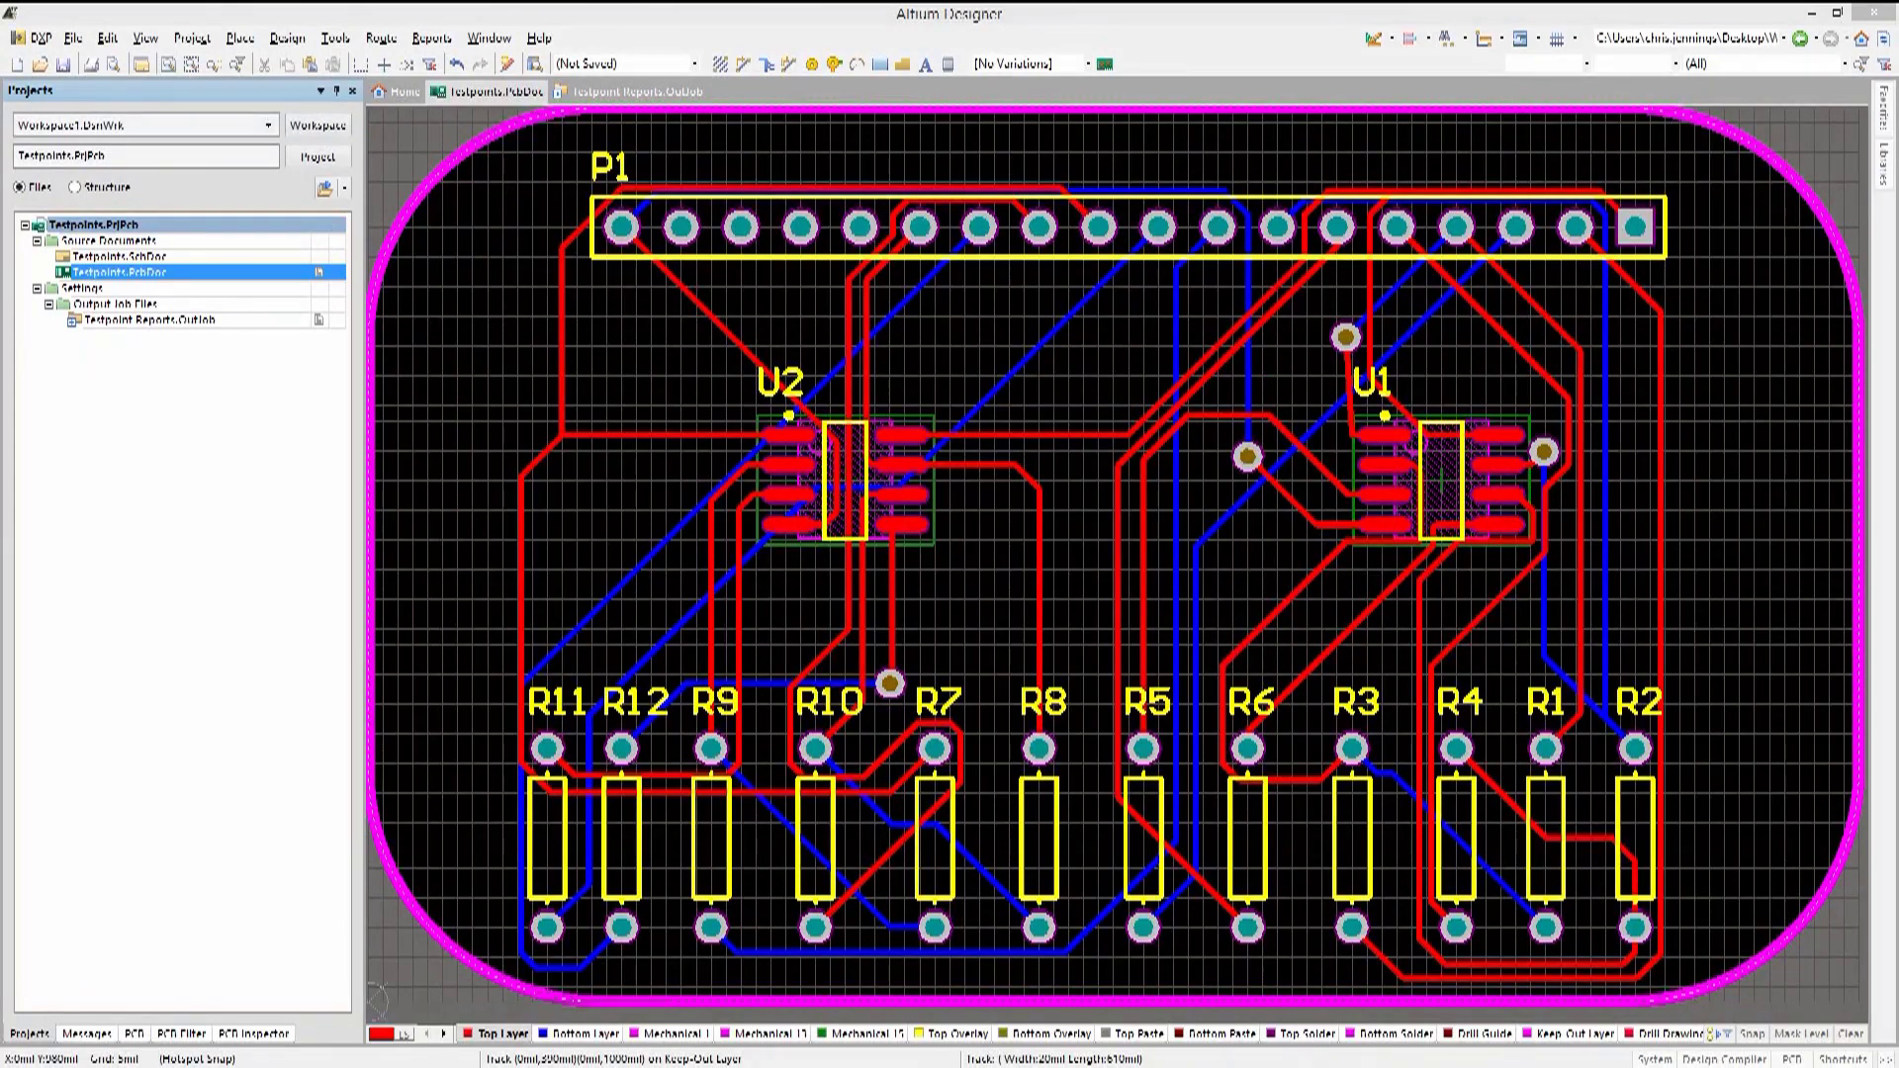
Step: Mark the GND via as a Fabrication and Assembly testpoint on the Bottom side
double_click(1245, 455)
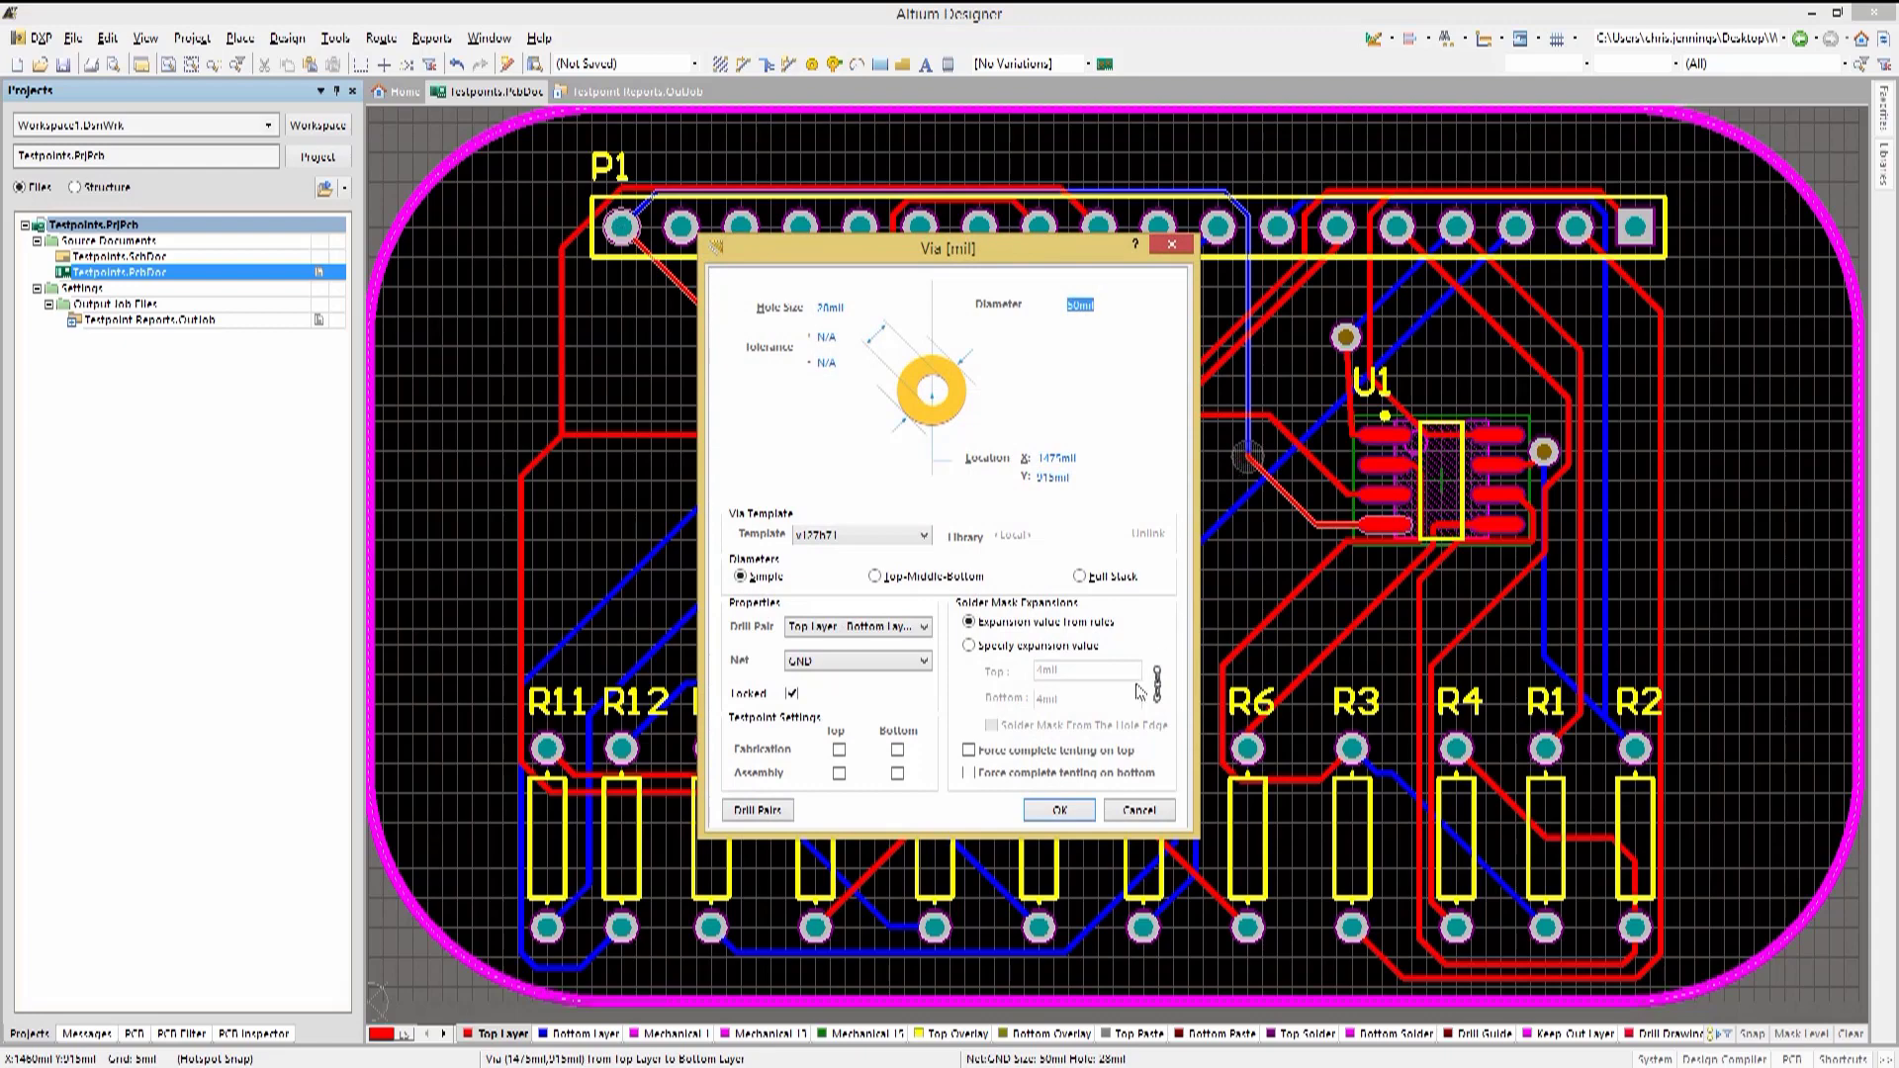
left_click(897, 748)
left_click(897, 774)
left_click(1059, 811)
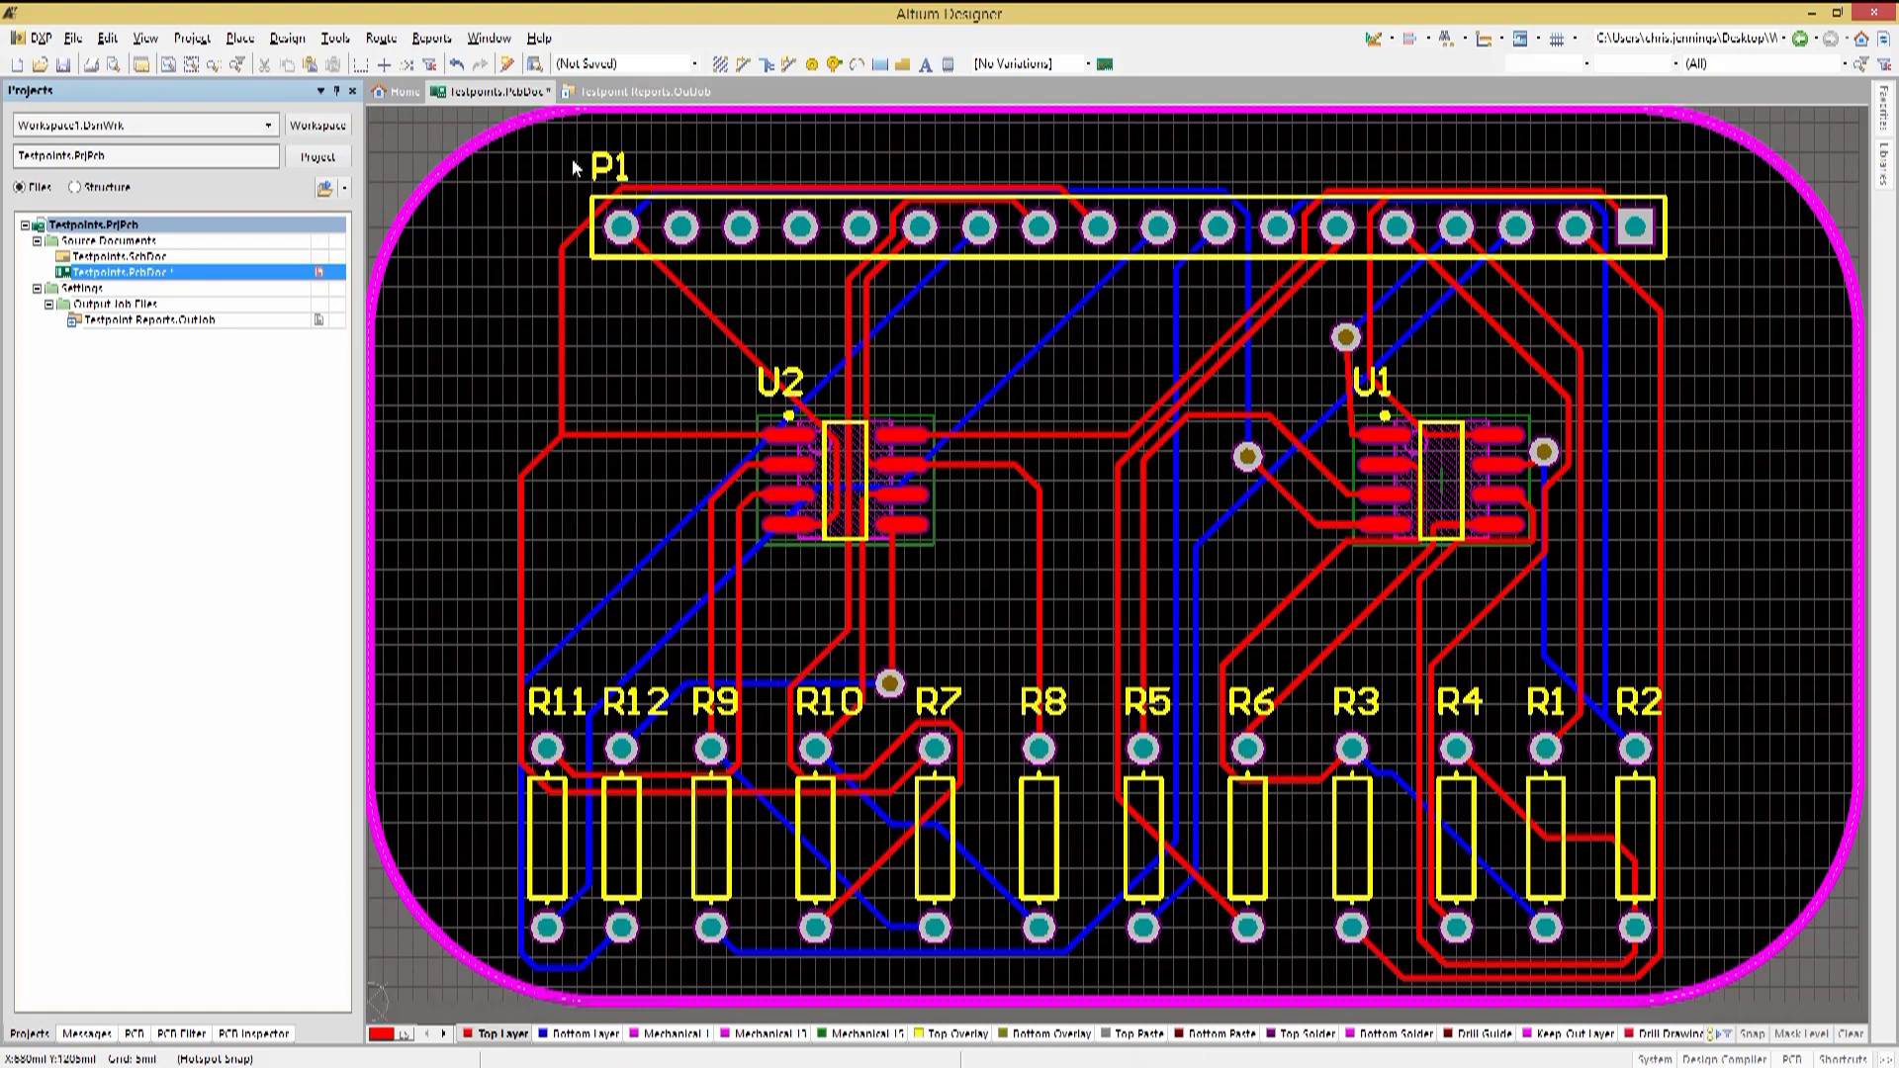
Step: Open Design > Rules and view the FabricationTestpoint style rule (bottom side, 1mil grid)
left_click(287, 38)
left_click(304, 116)
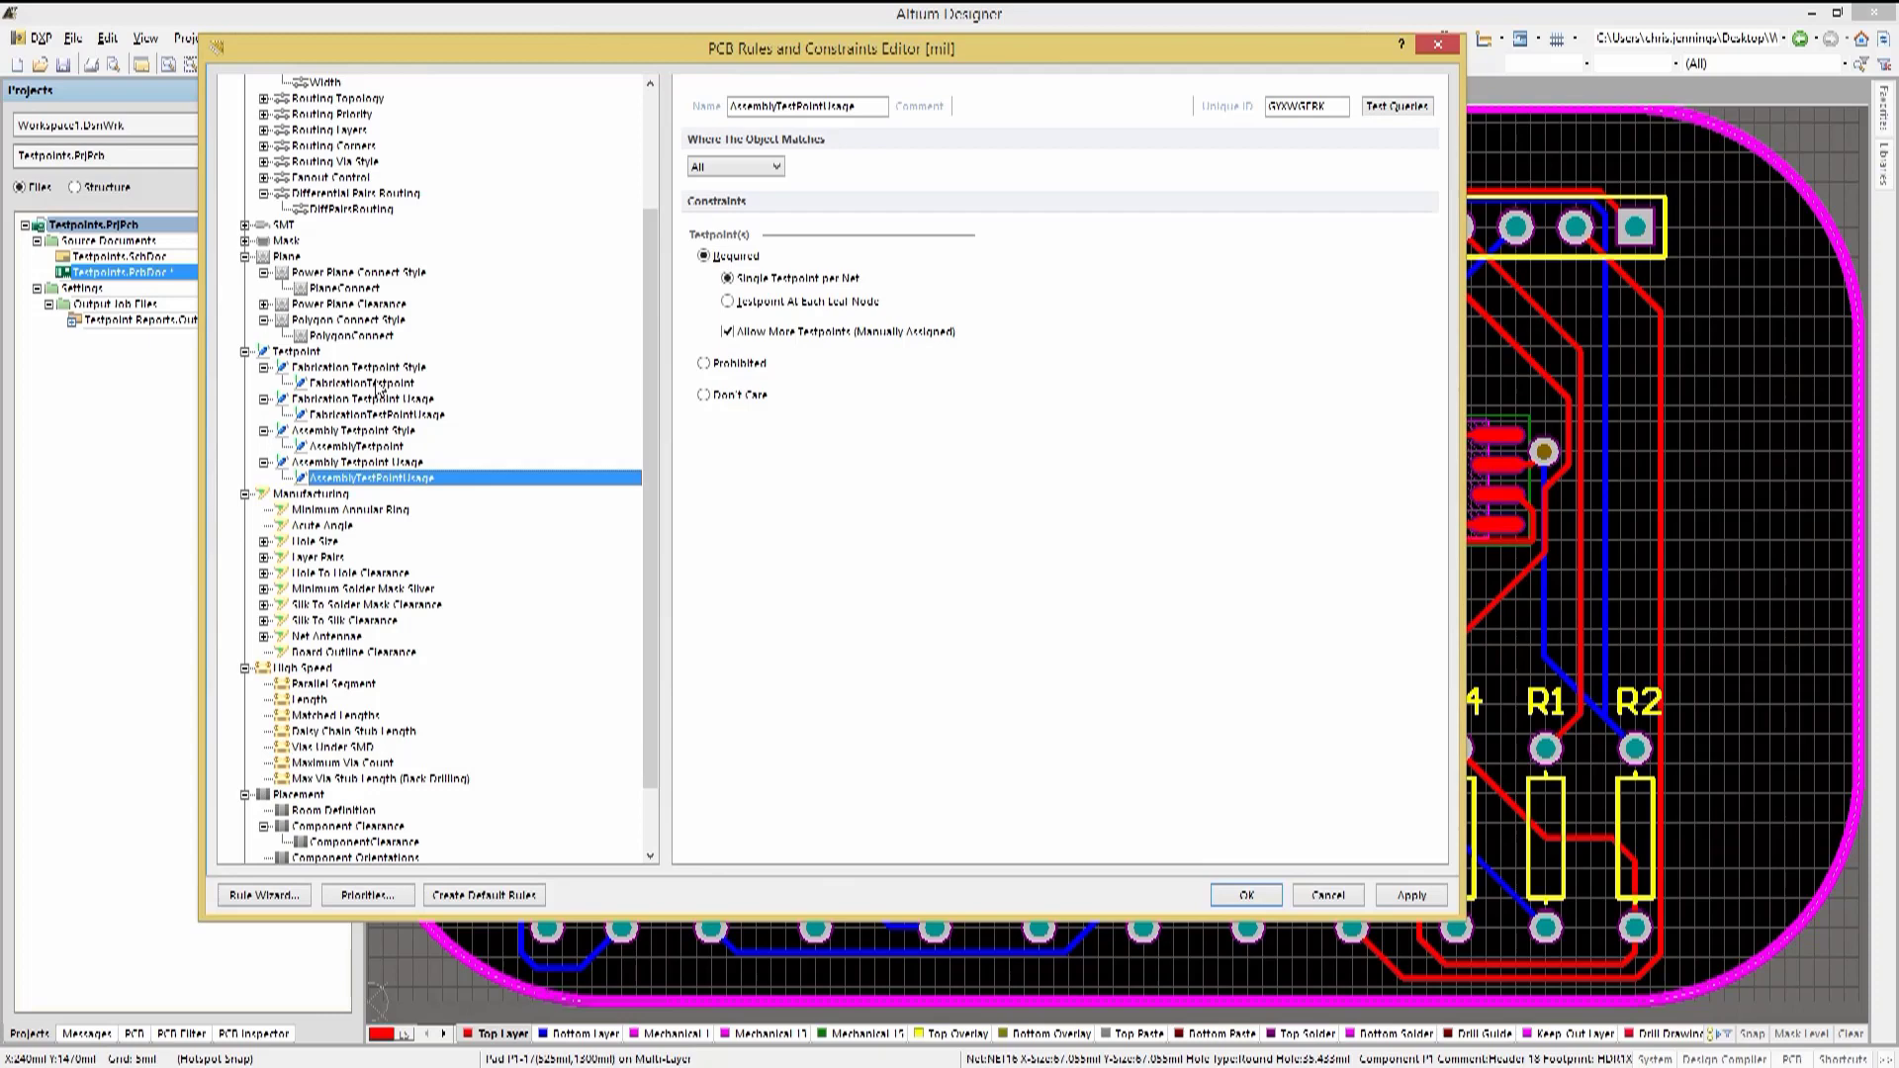
left_click(362, 383)
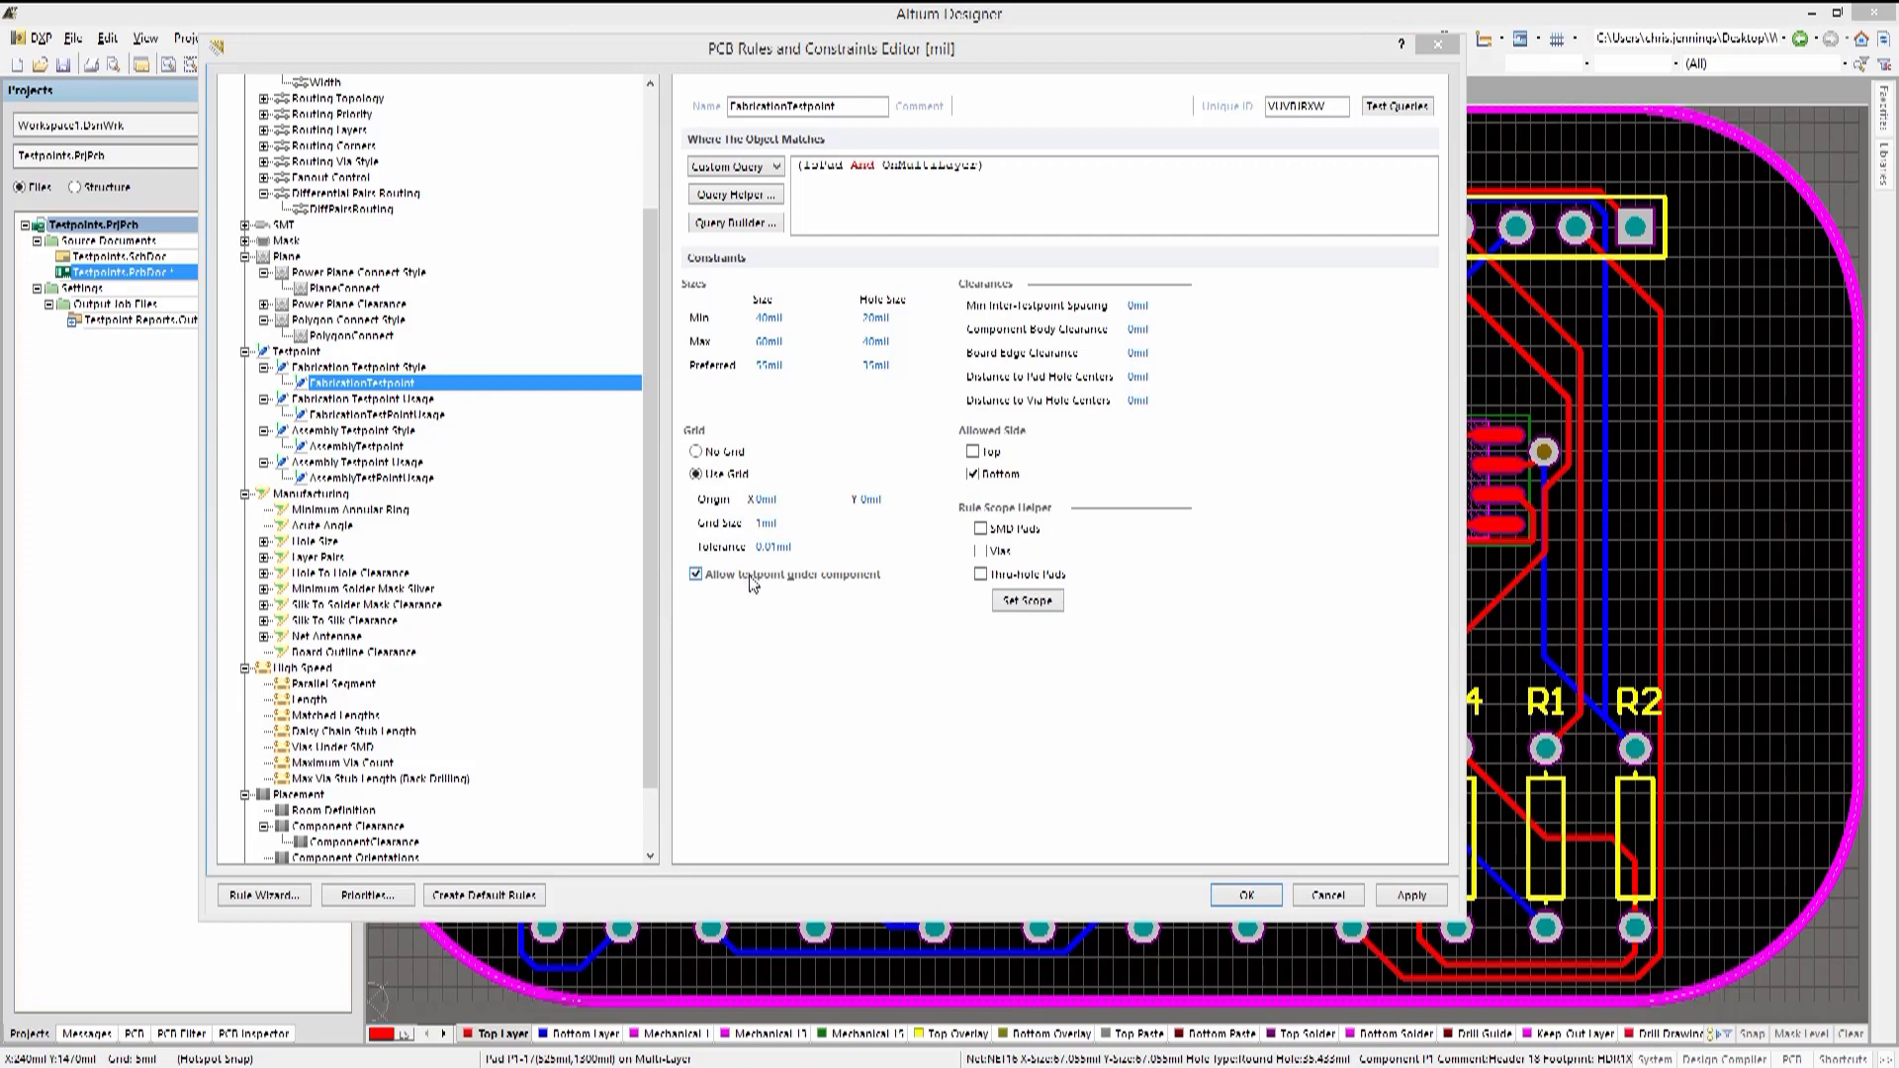
Step: Review the AssemblyTestpoint, FabricationTestPointUsage and AssemblyTestPointUsage rules
left_click(366, 450)
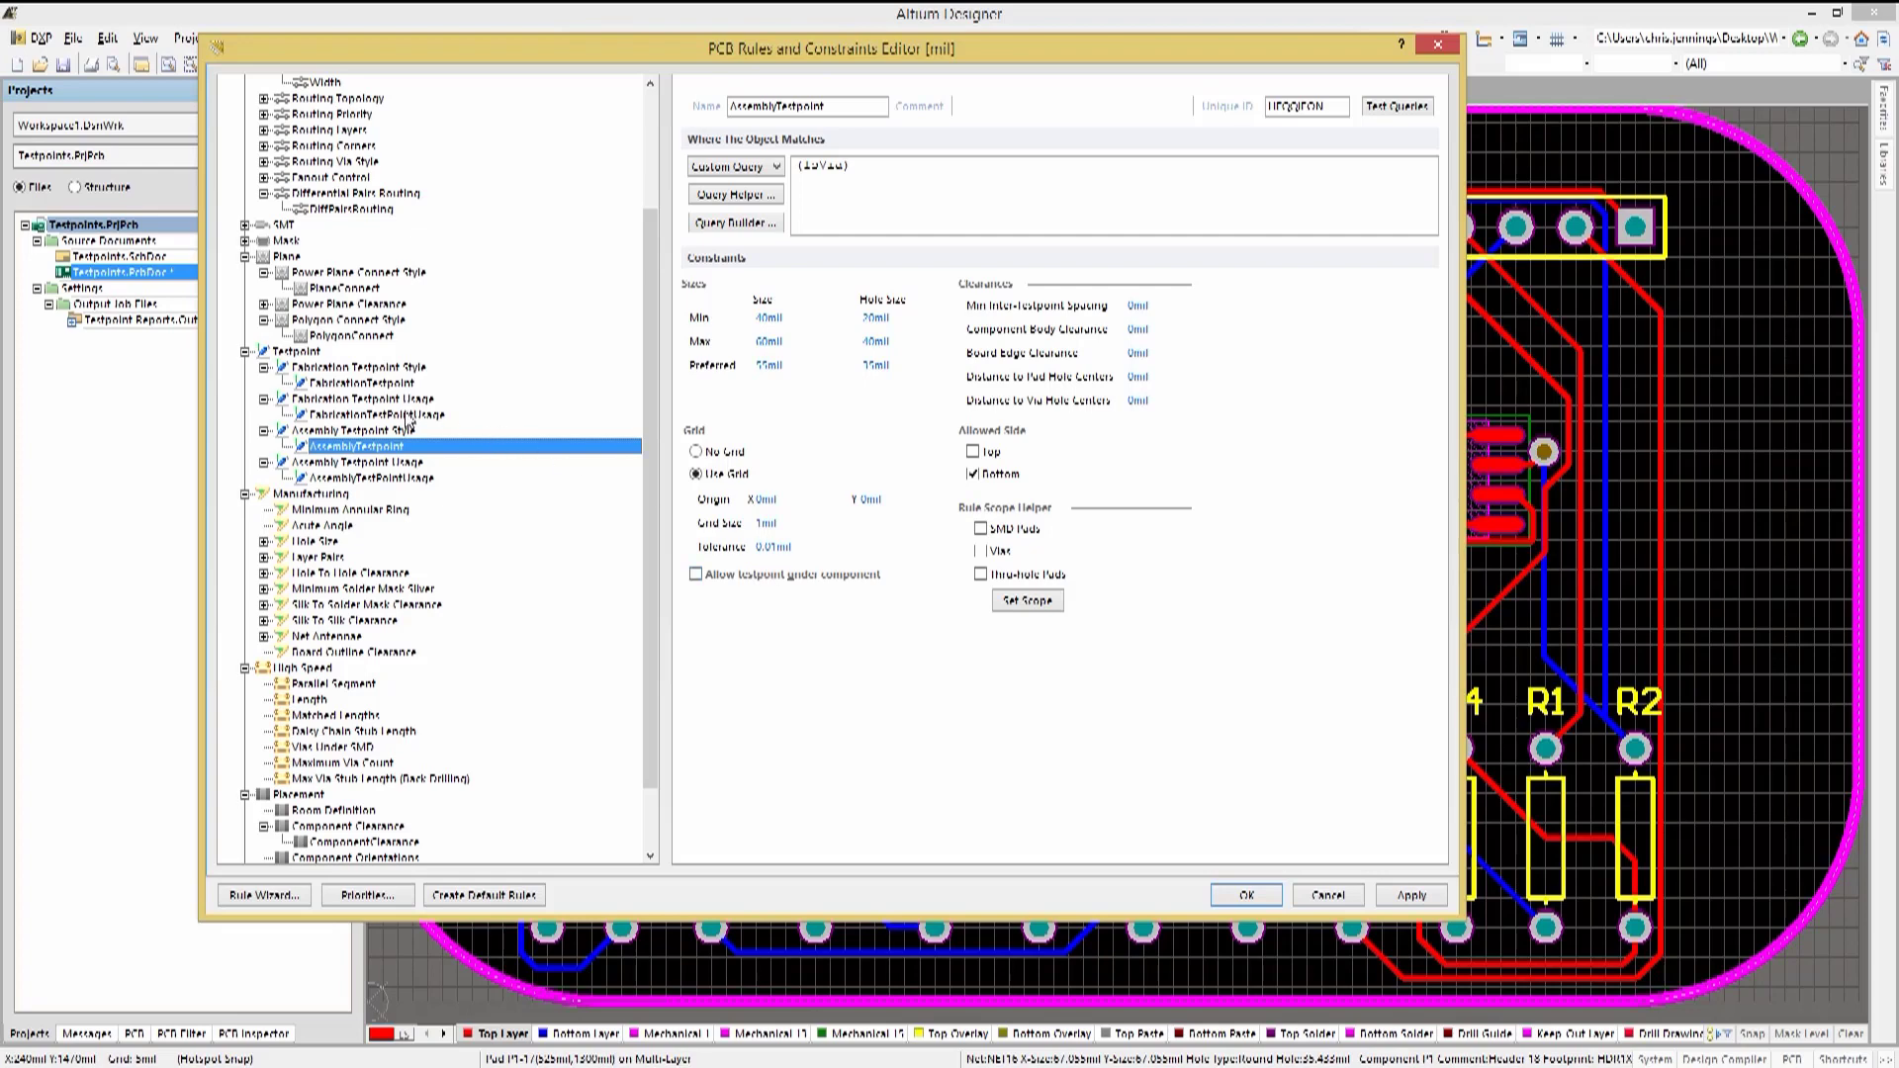
left_click(405, 416)
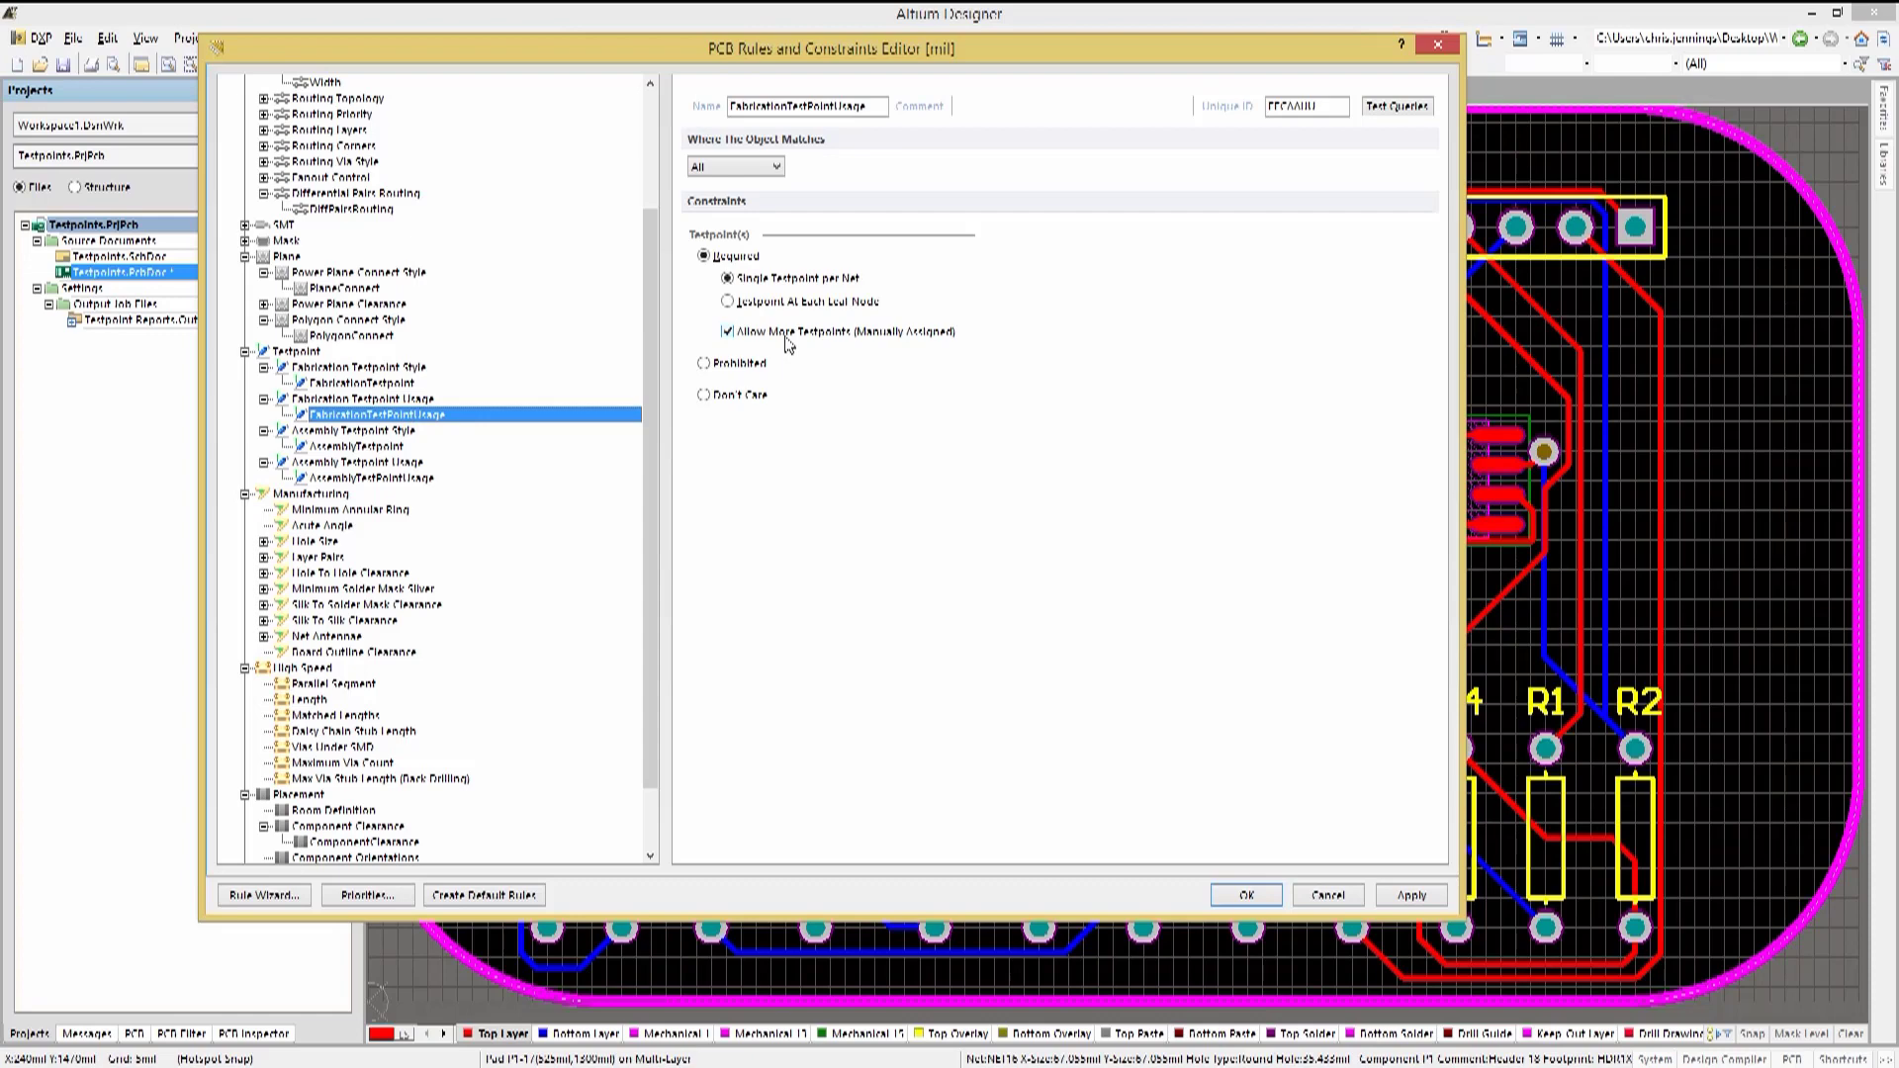
left_click(373, 479)
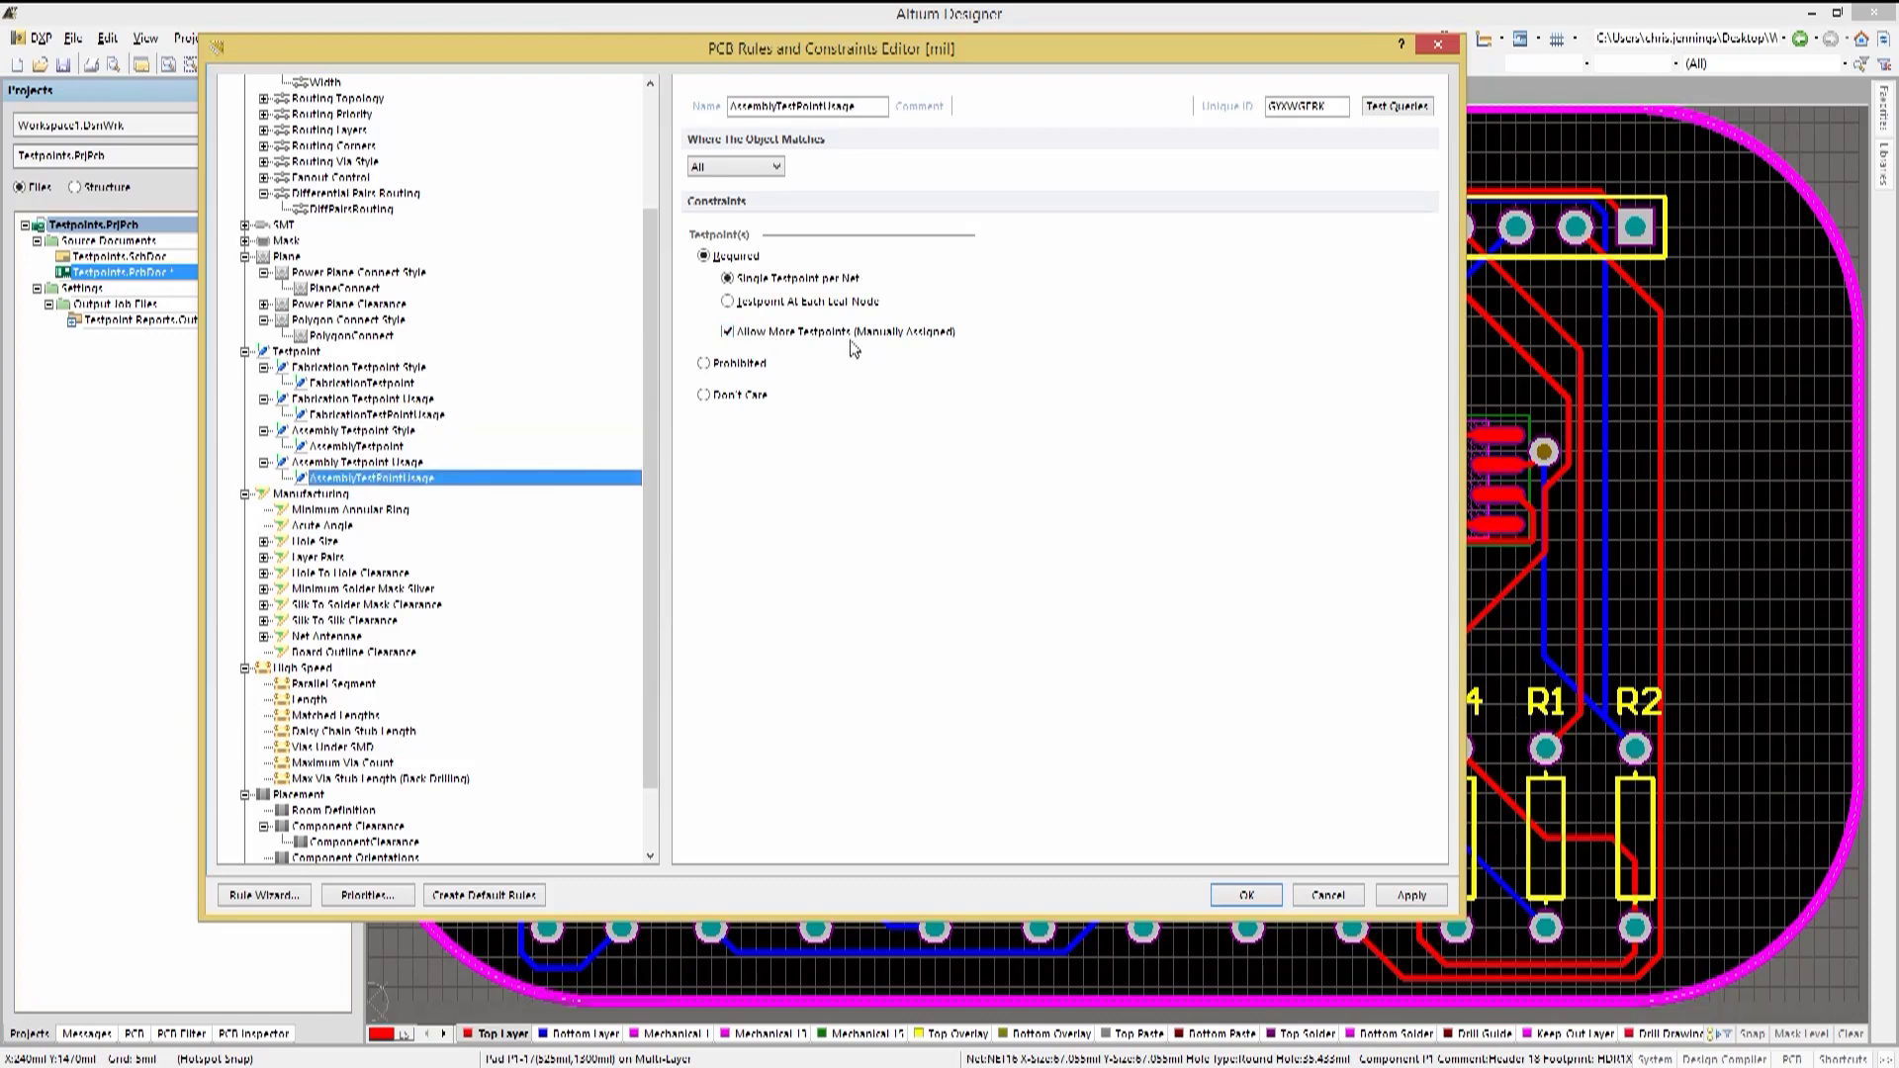
Step: Close the rules editor, then open Tools > Testpoint Manager and move it left
left_click(1248, 896)
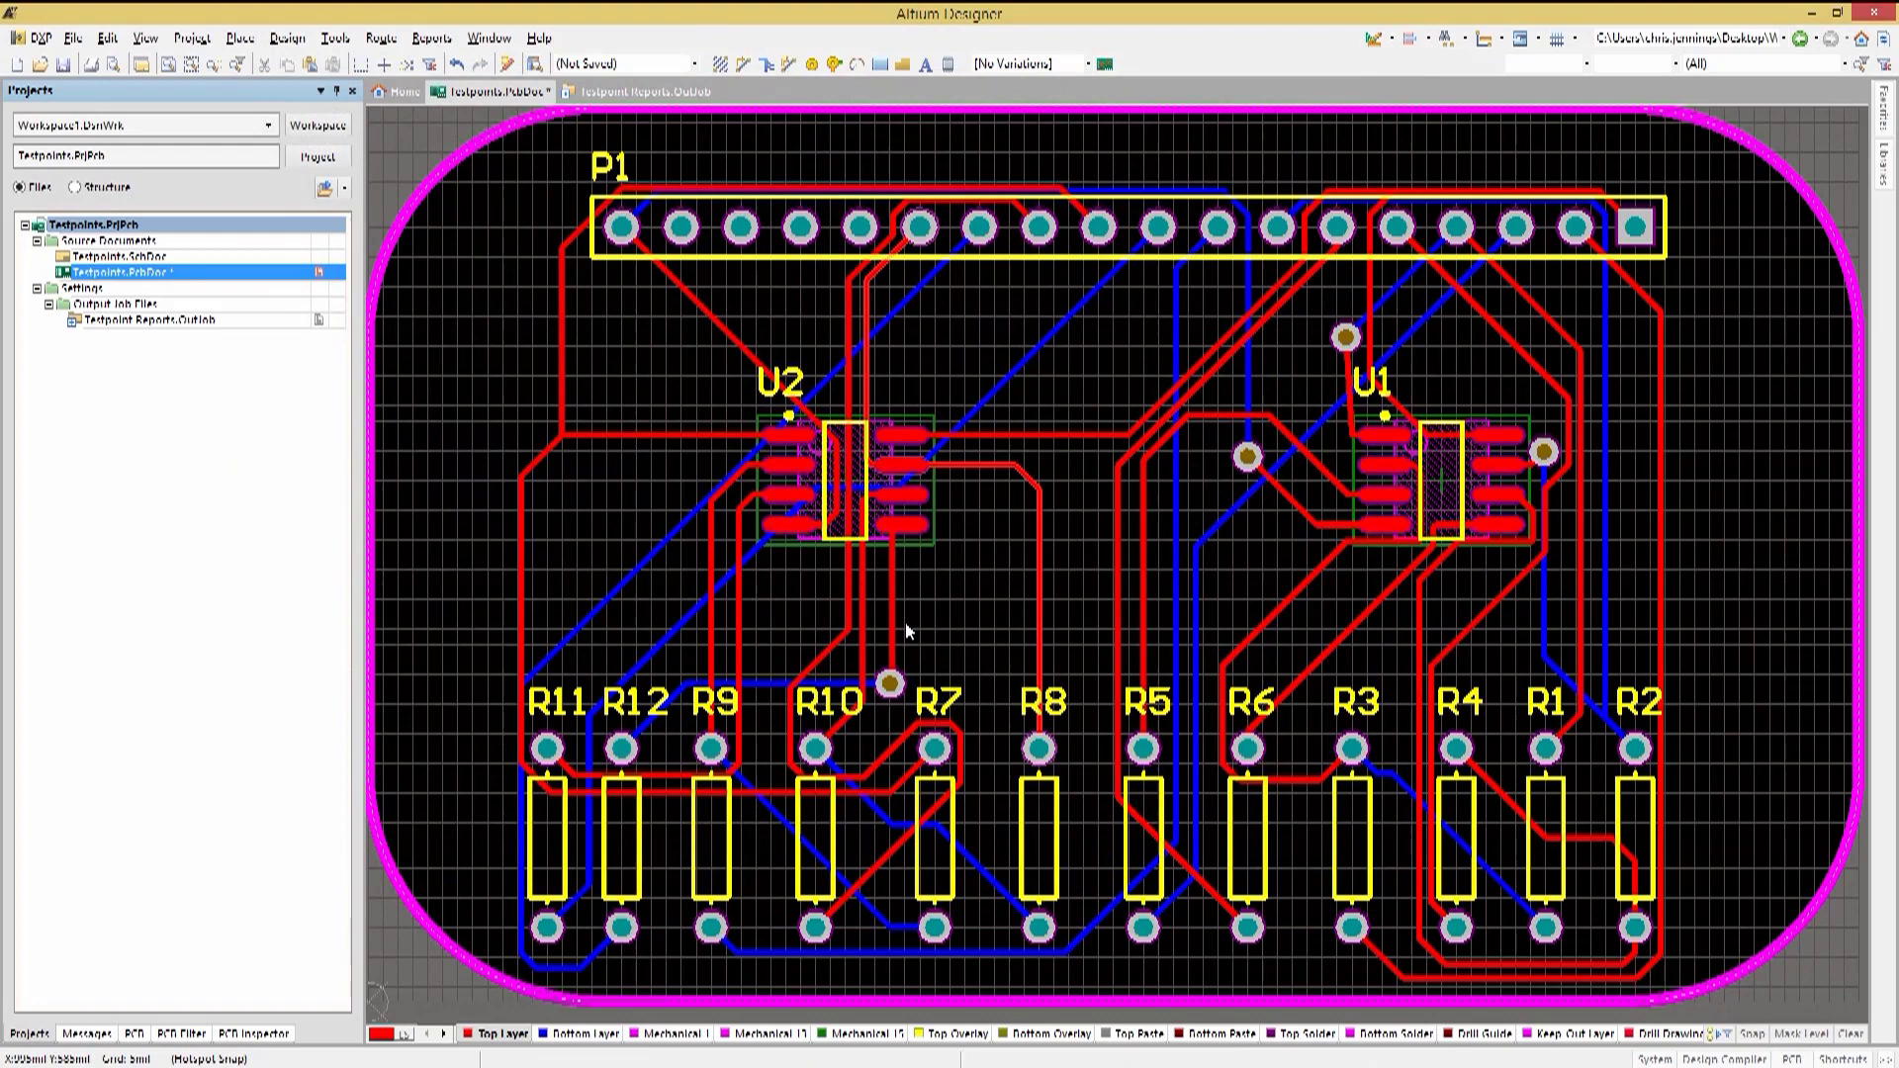
left_click(332, 39)
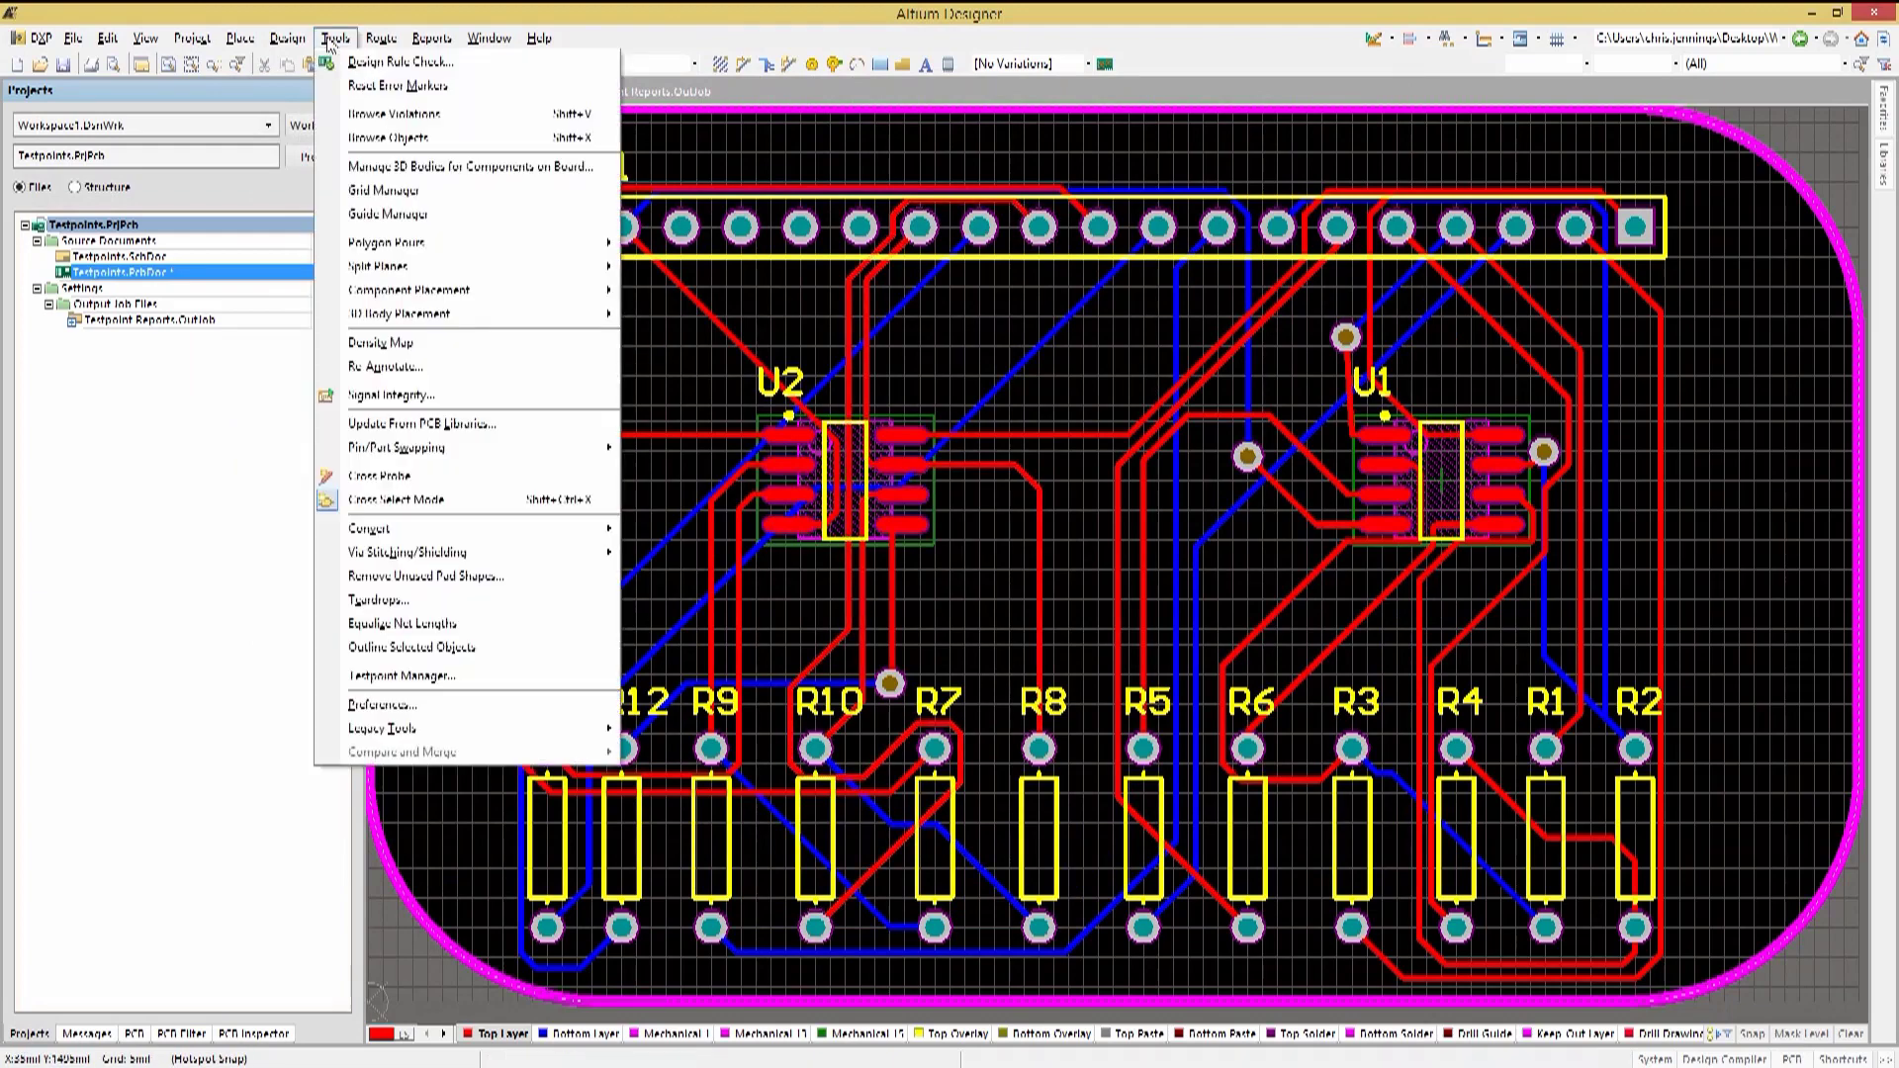
left_click(405, 676)
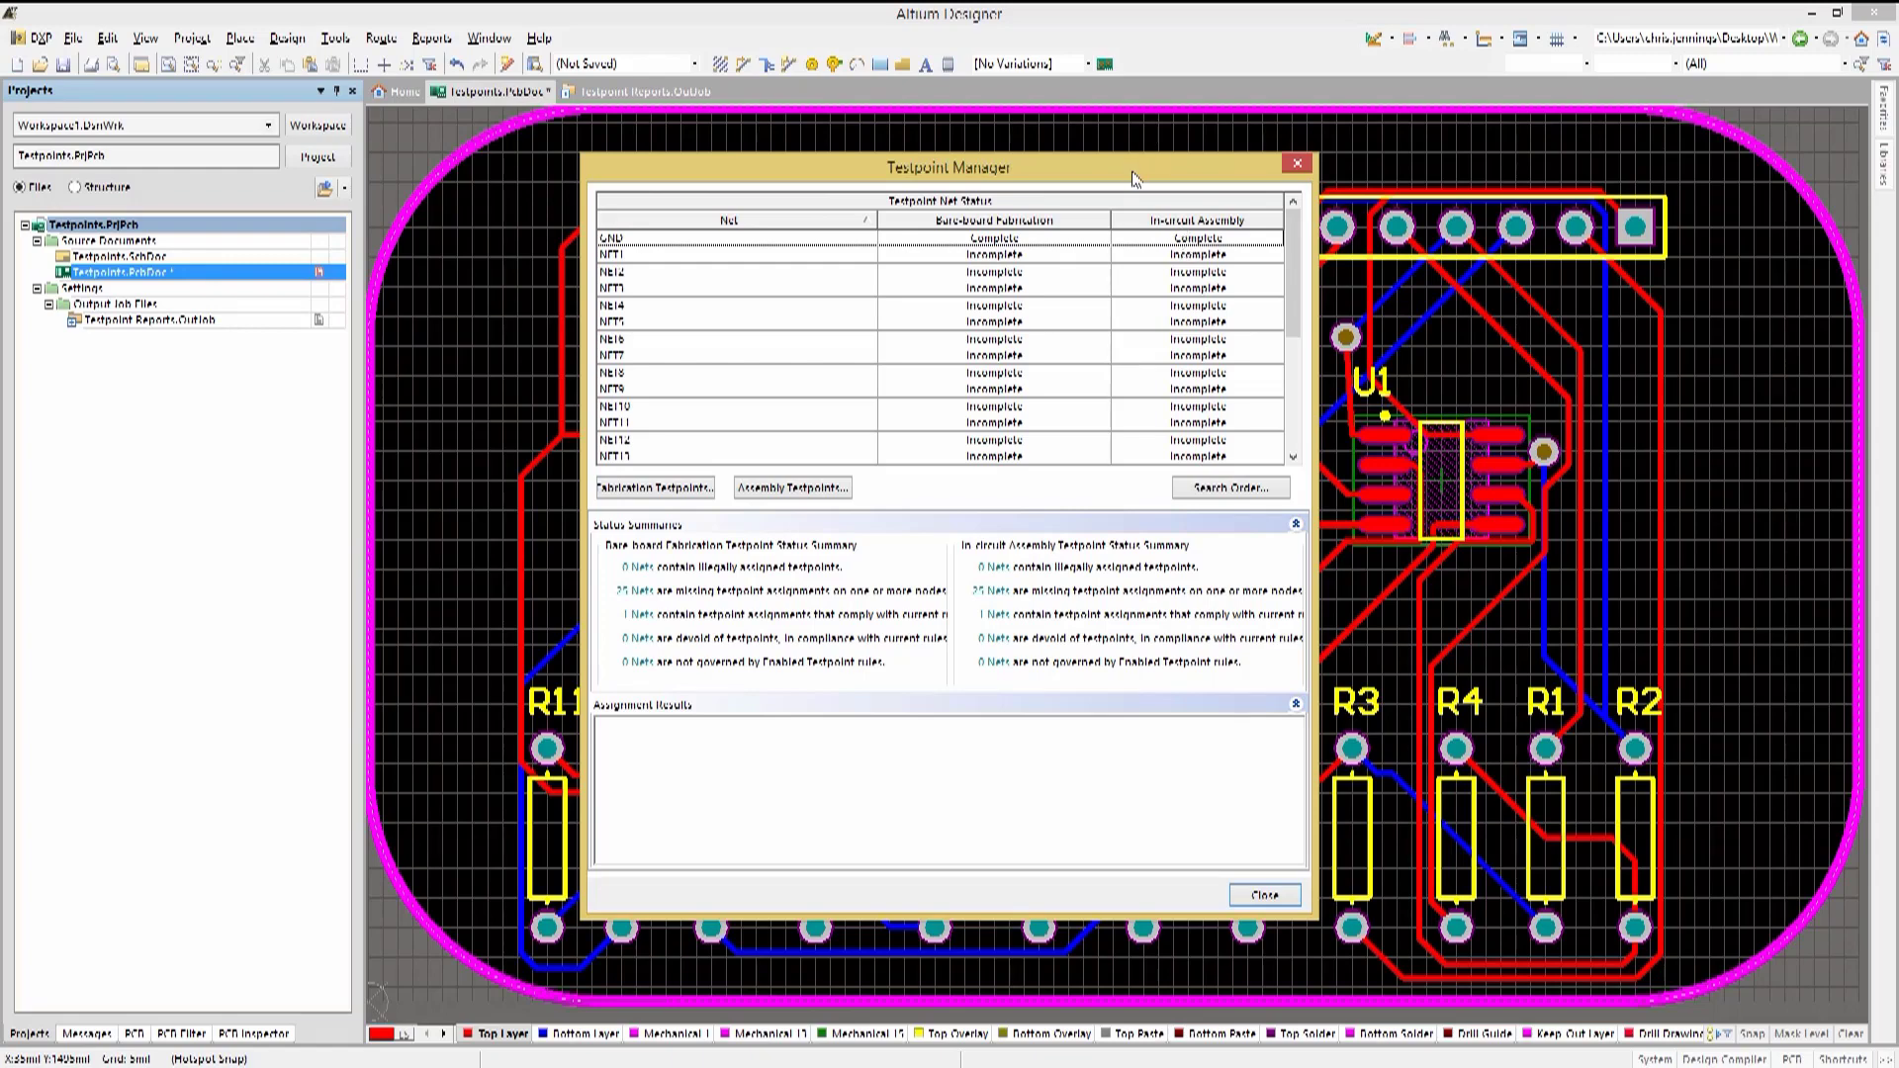
left_click_drag(1133, 178, 997, 186)
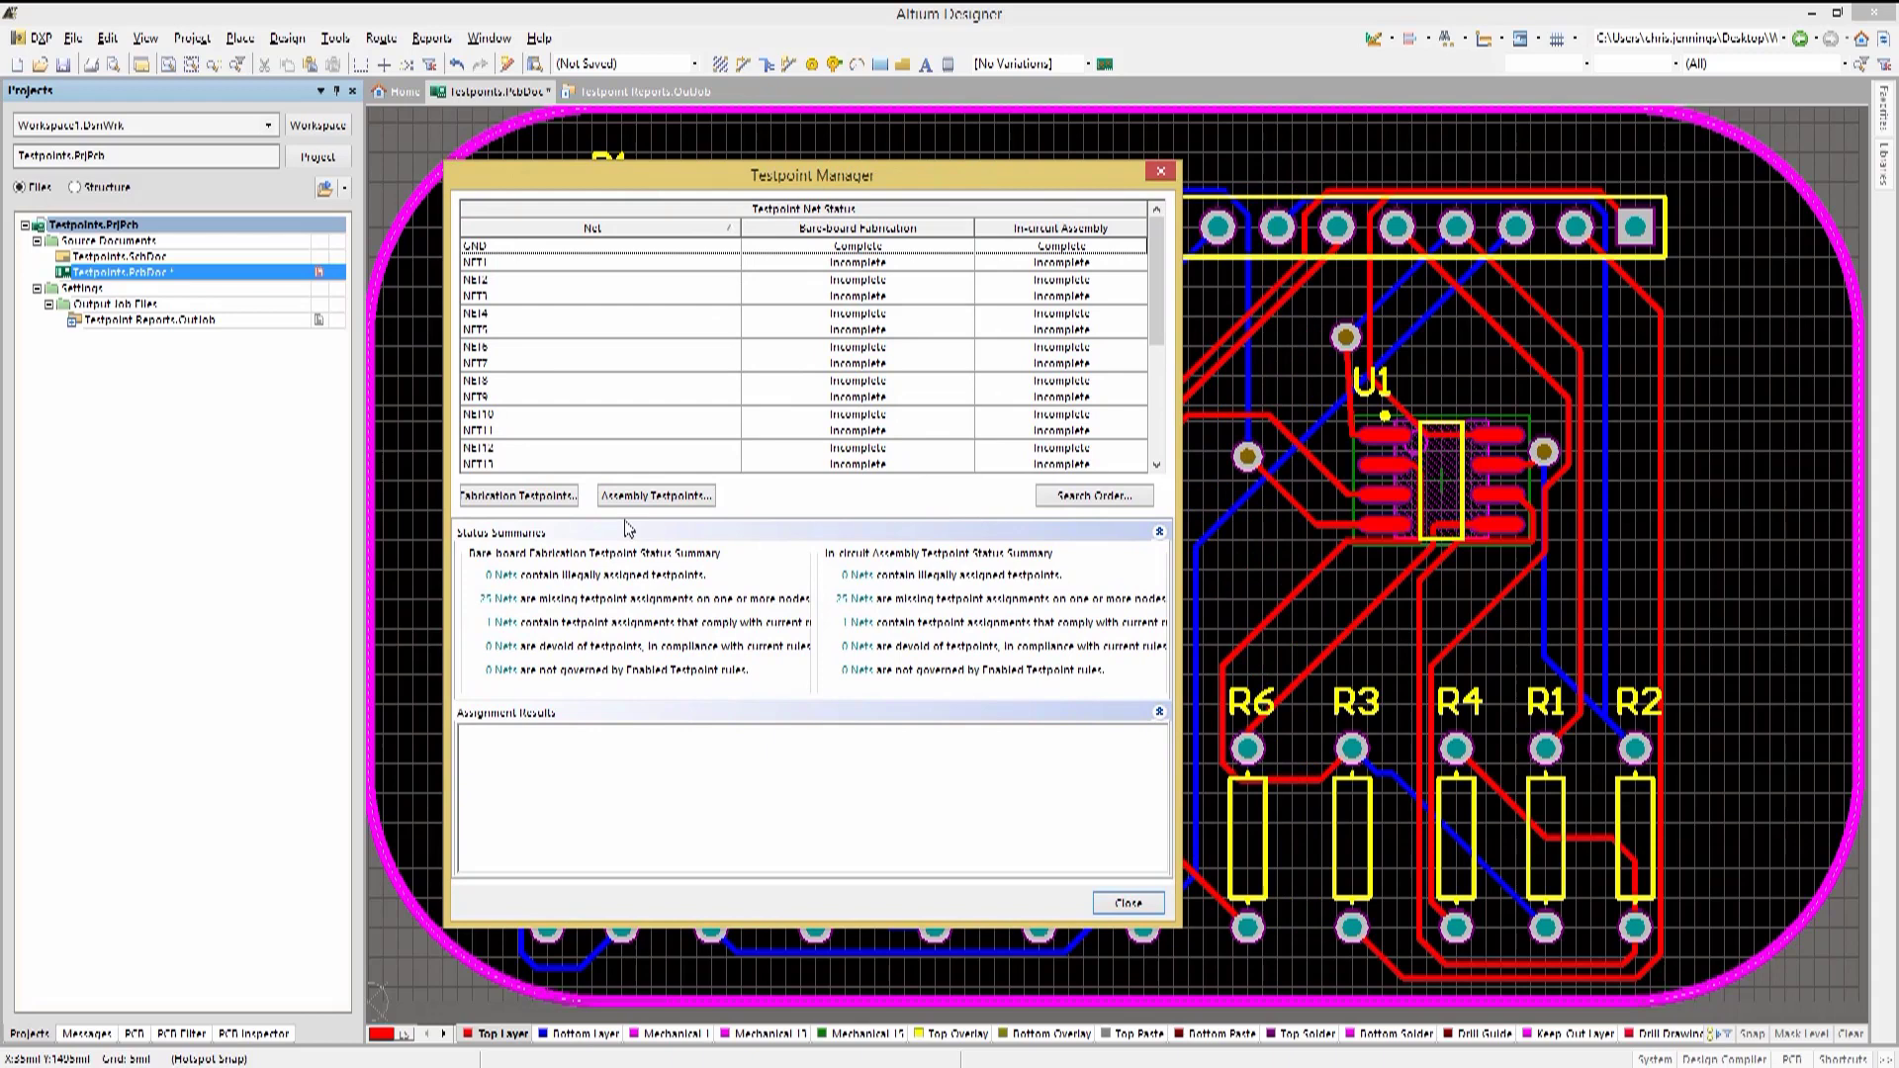
Step: Assign All fabrication testpoints, then Assign All assembly testpoints (3 assigned, 22 failed)
left_click(519, 498)
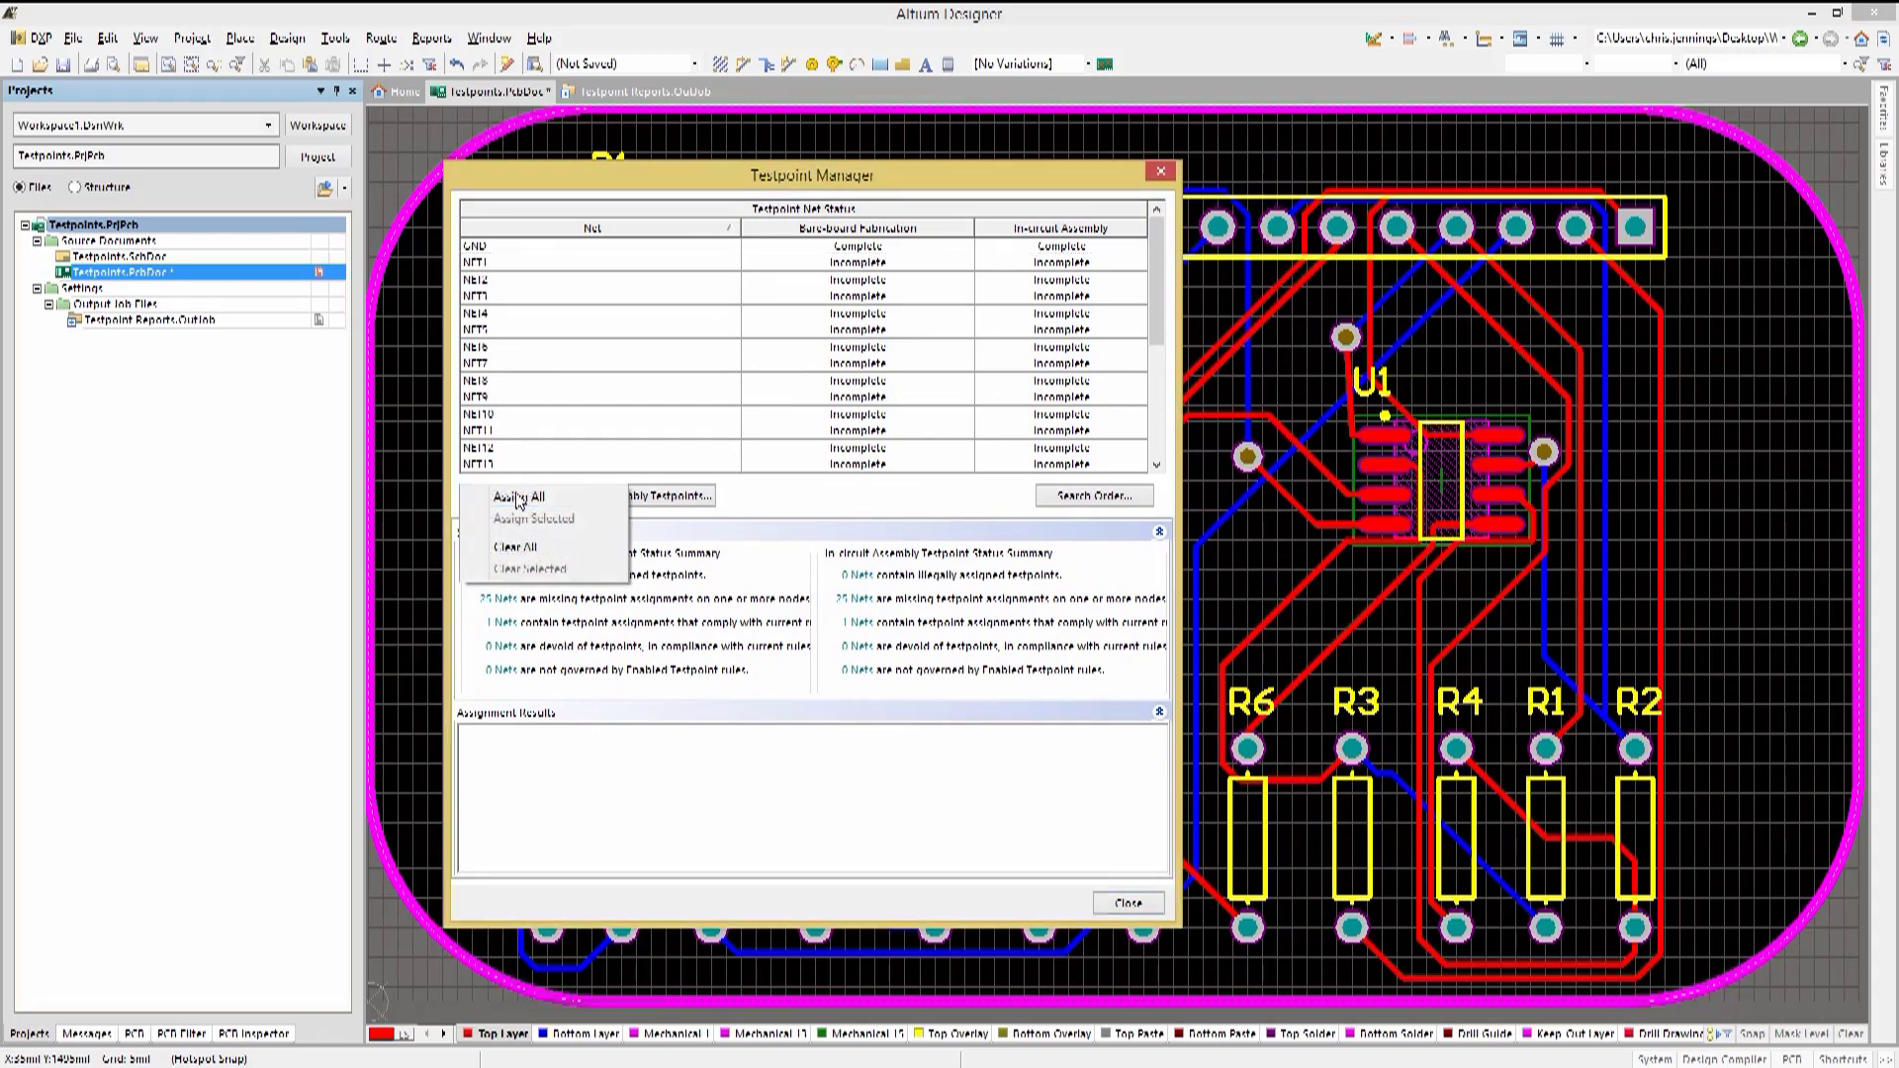
left_click(520, 499)
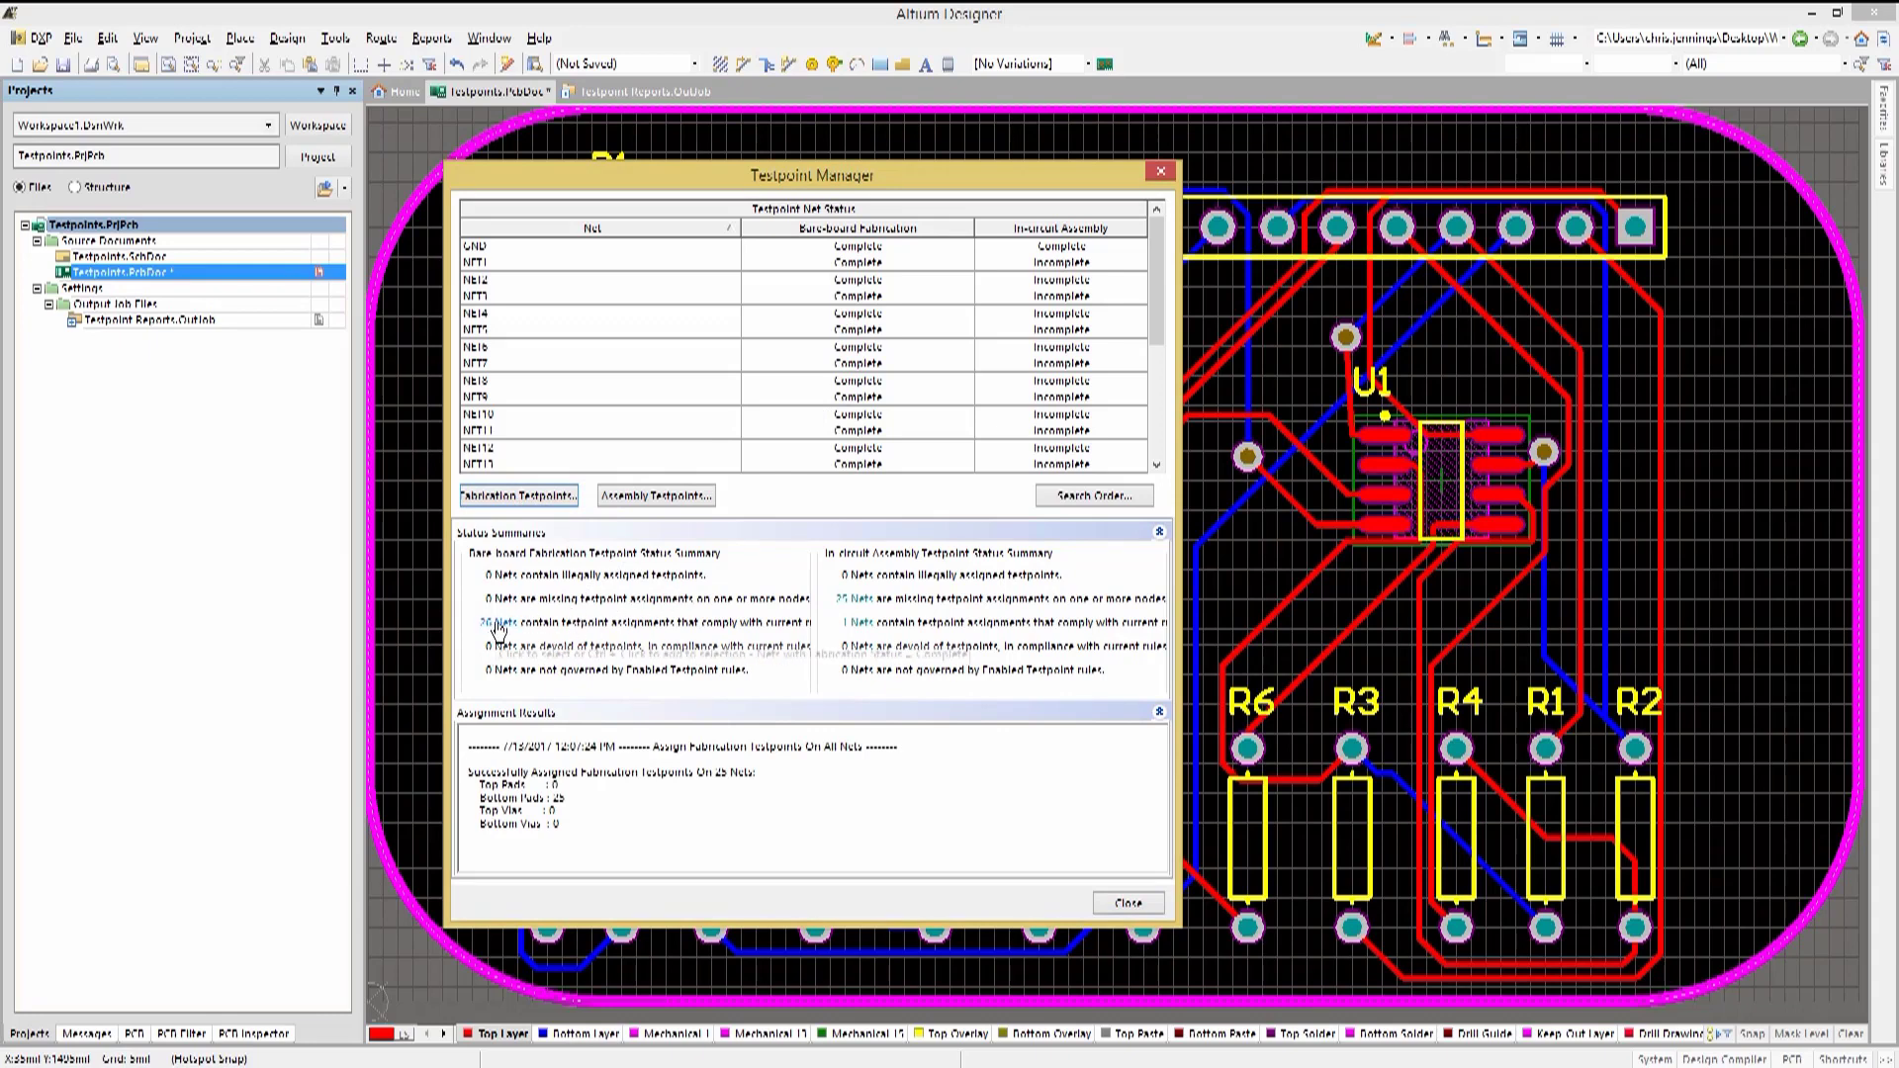
left_click(684, 497)
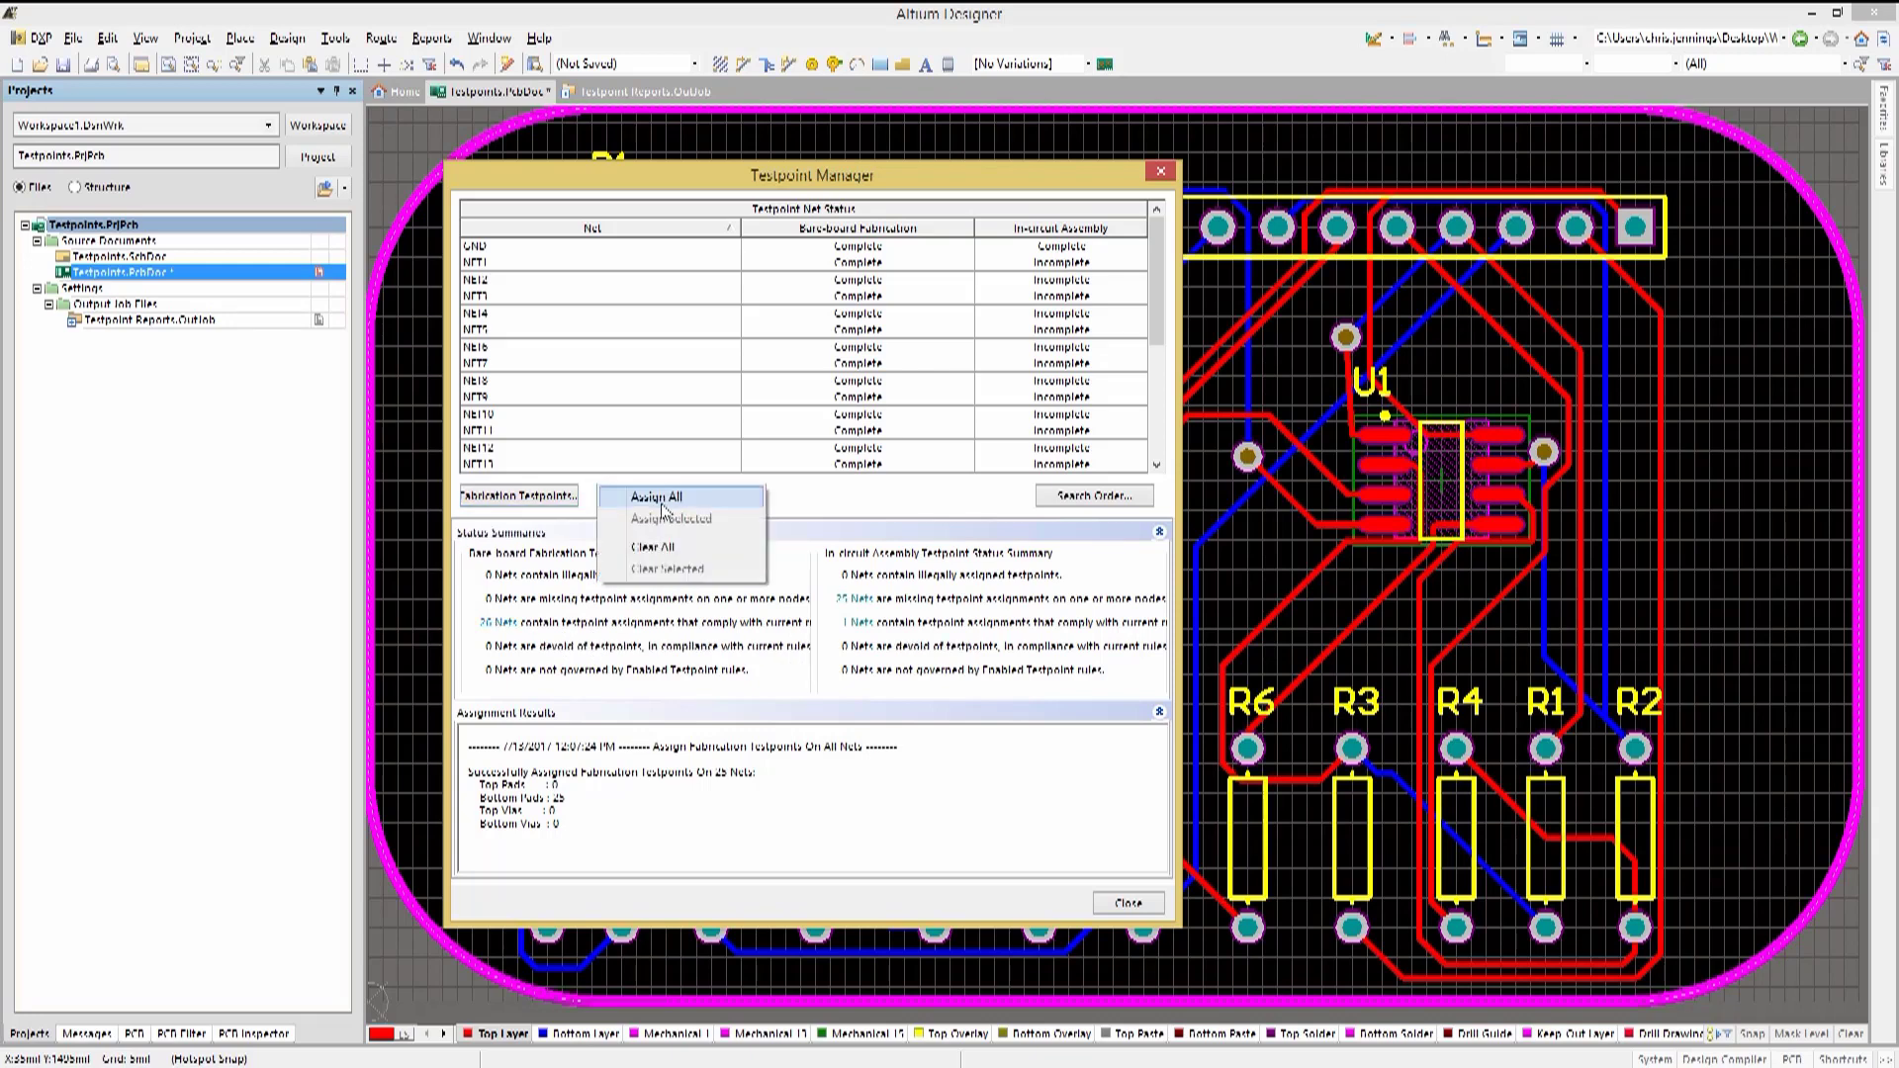
left_click(659, 500)
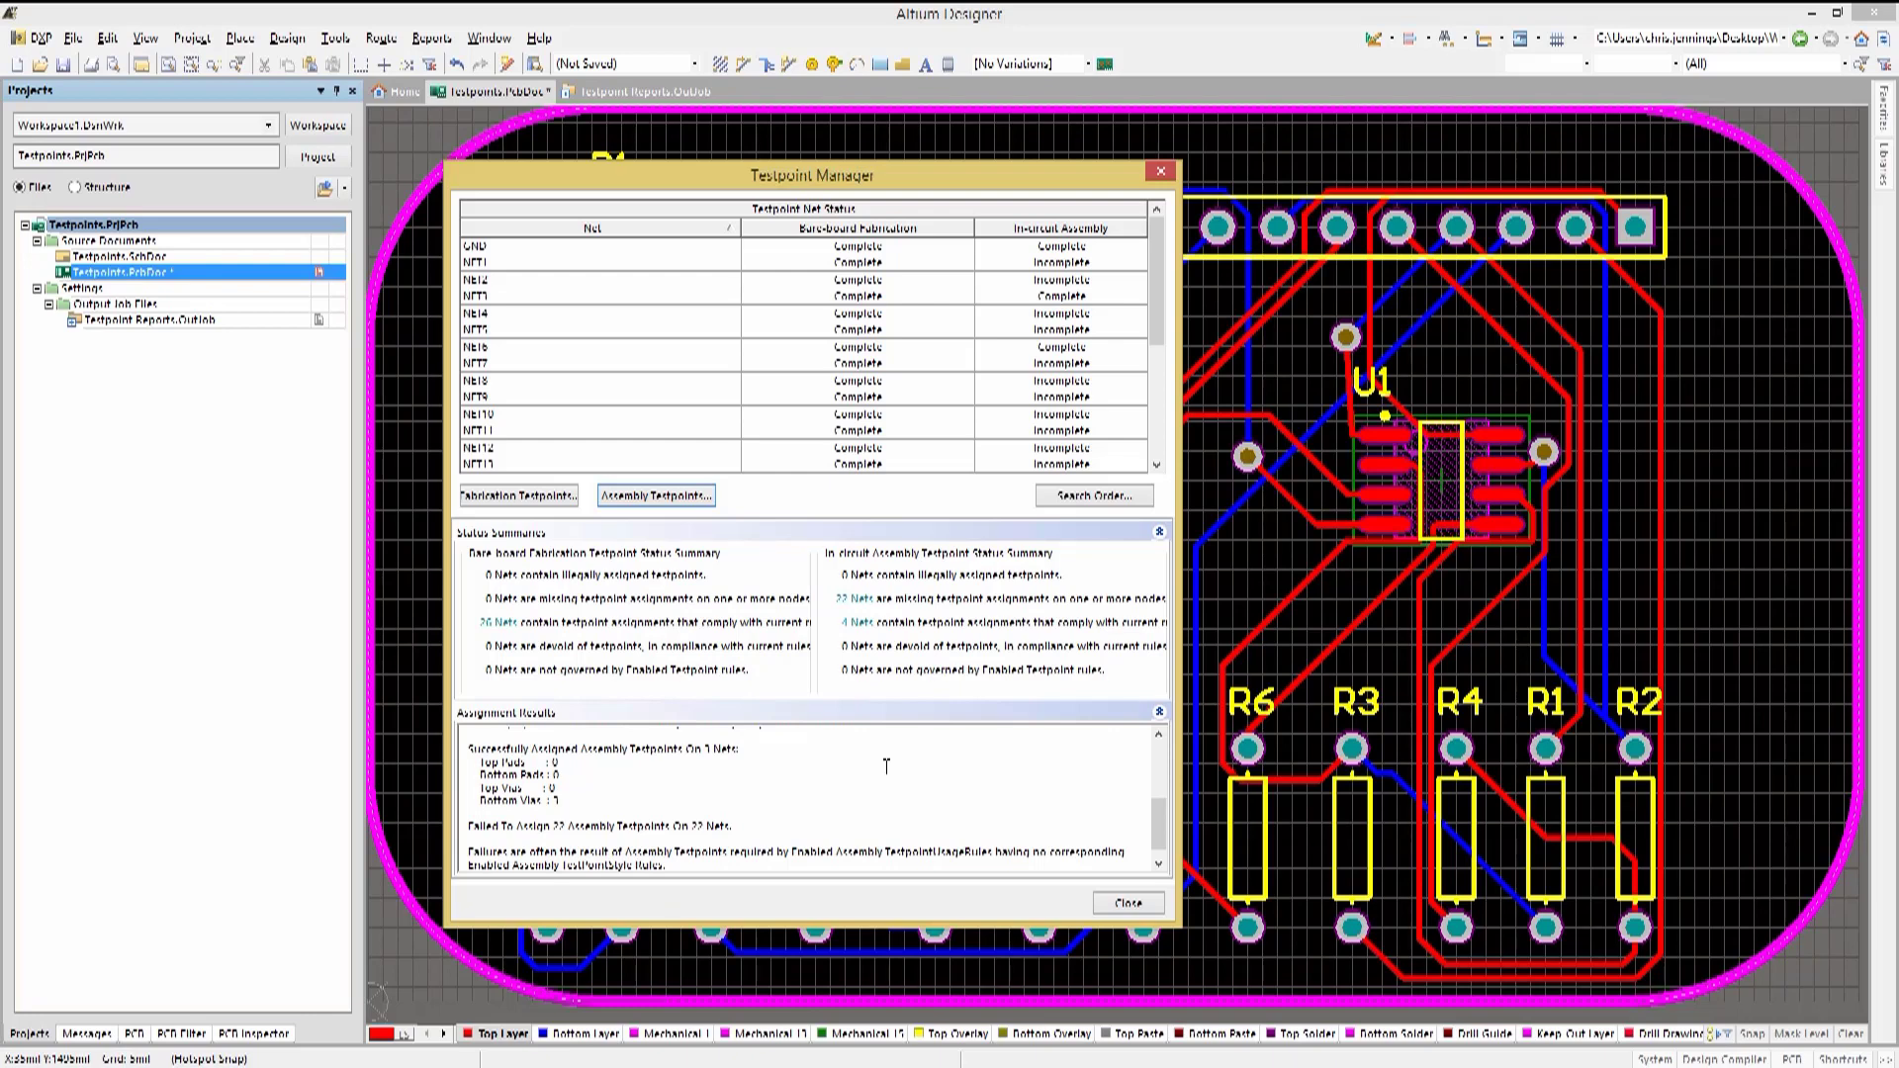
Step: Copy the GND testpoint via and paste five copies between the ICs and resistors
left_click(1117, 904)
left_click(1232, 474)
key("ctrl+c")
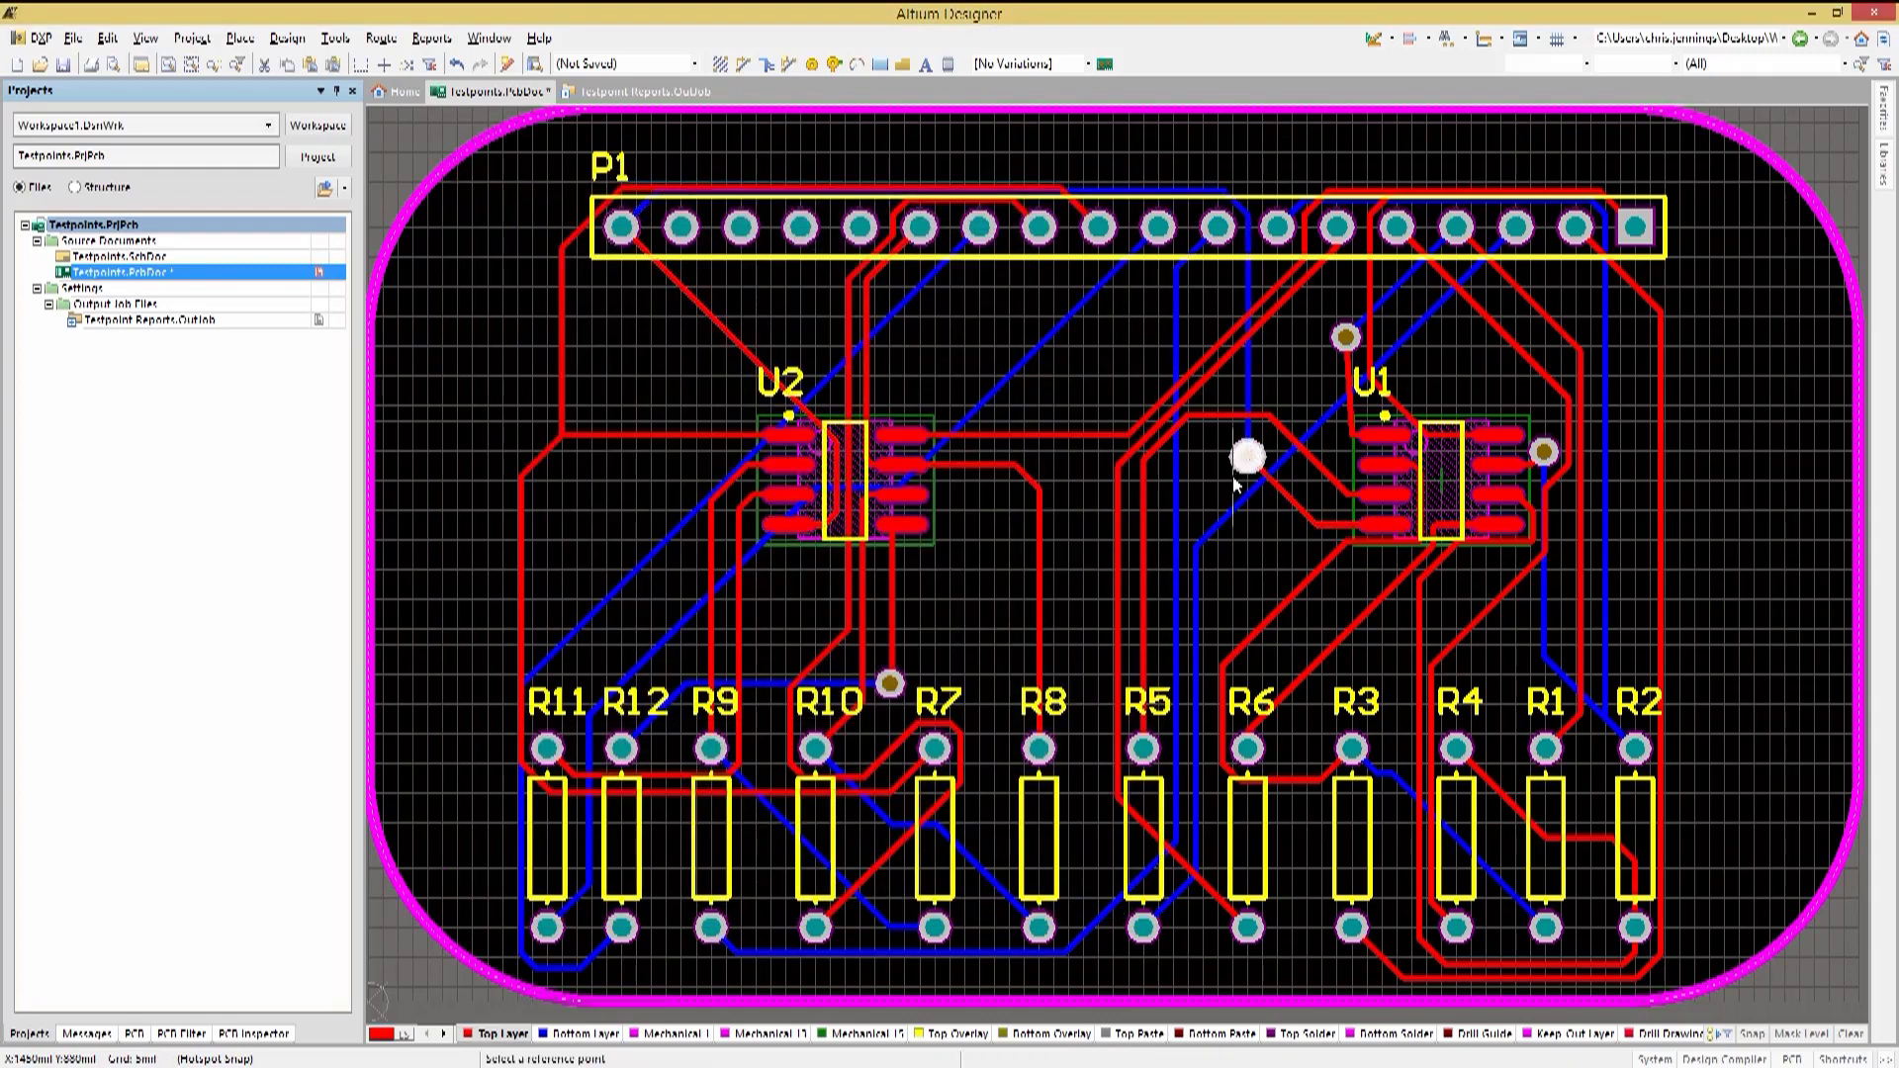
left_click(1234, 478)
key("ctrl+v")
left_click(1277, 614)
key("ctrl+v")
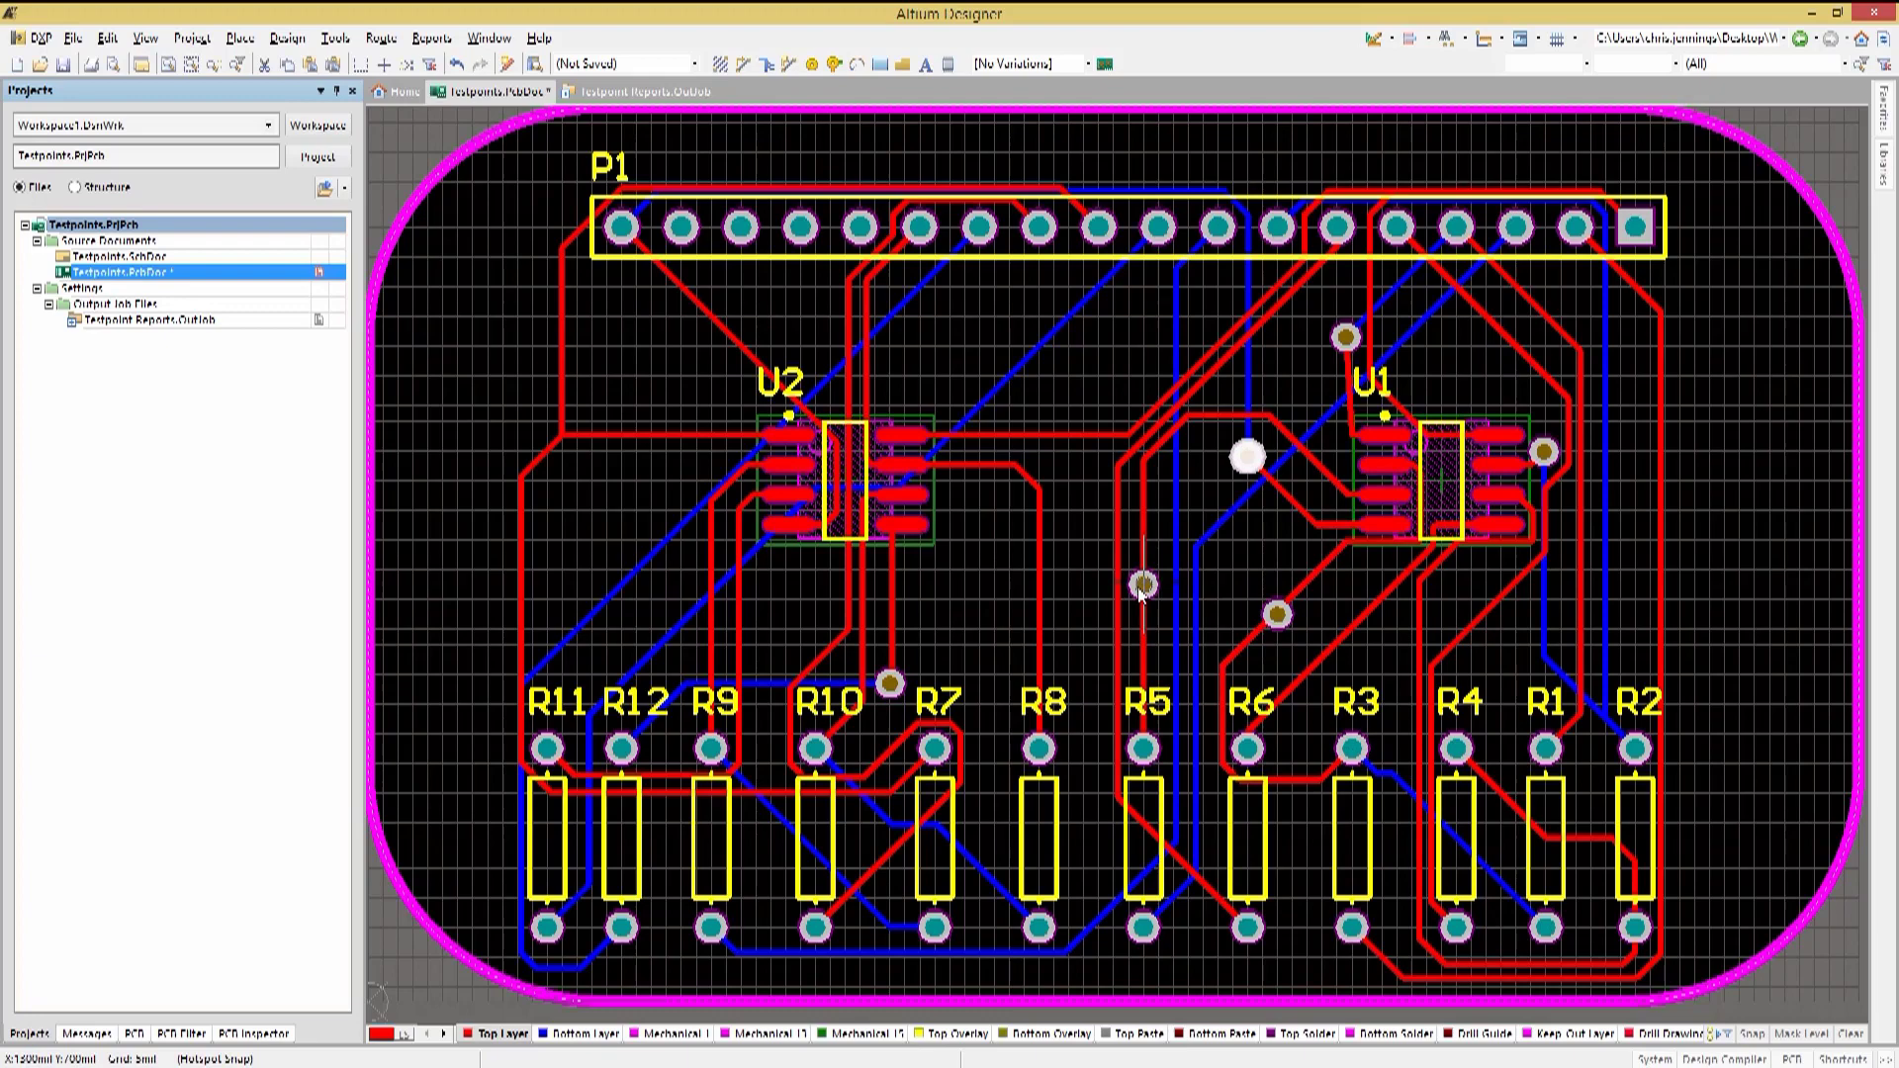
left_click(1143, 584)
key("ctrl+v")
left_click(1118, 638)
key("ctrl+v")
left_click(1039, 629)
key("ctrl+v")
left_click(892, 618)
Step: Rerun Assembly Testpoints Assign All in the Testpoint Manager, then close it
left_click(336, 38)
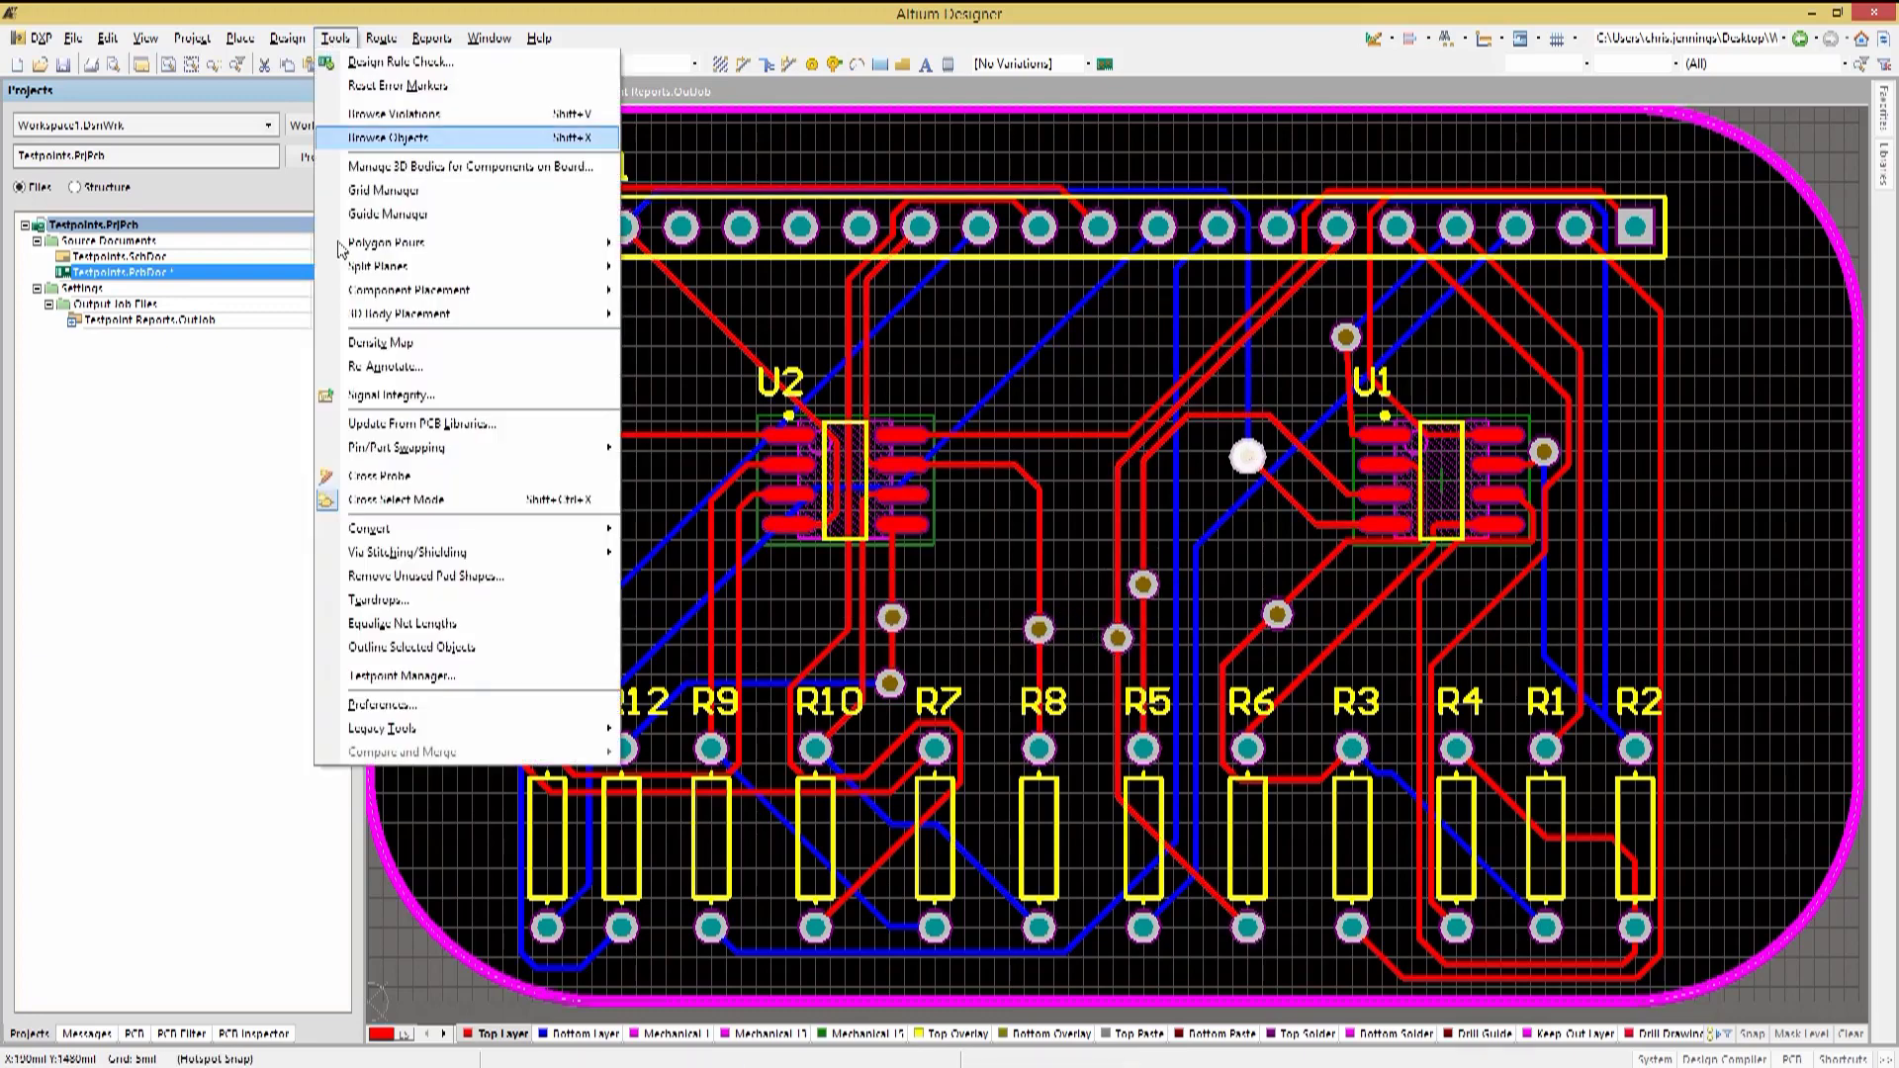
left_click(402, 675)
left_click(792, 488)
left_click(786, 501)
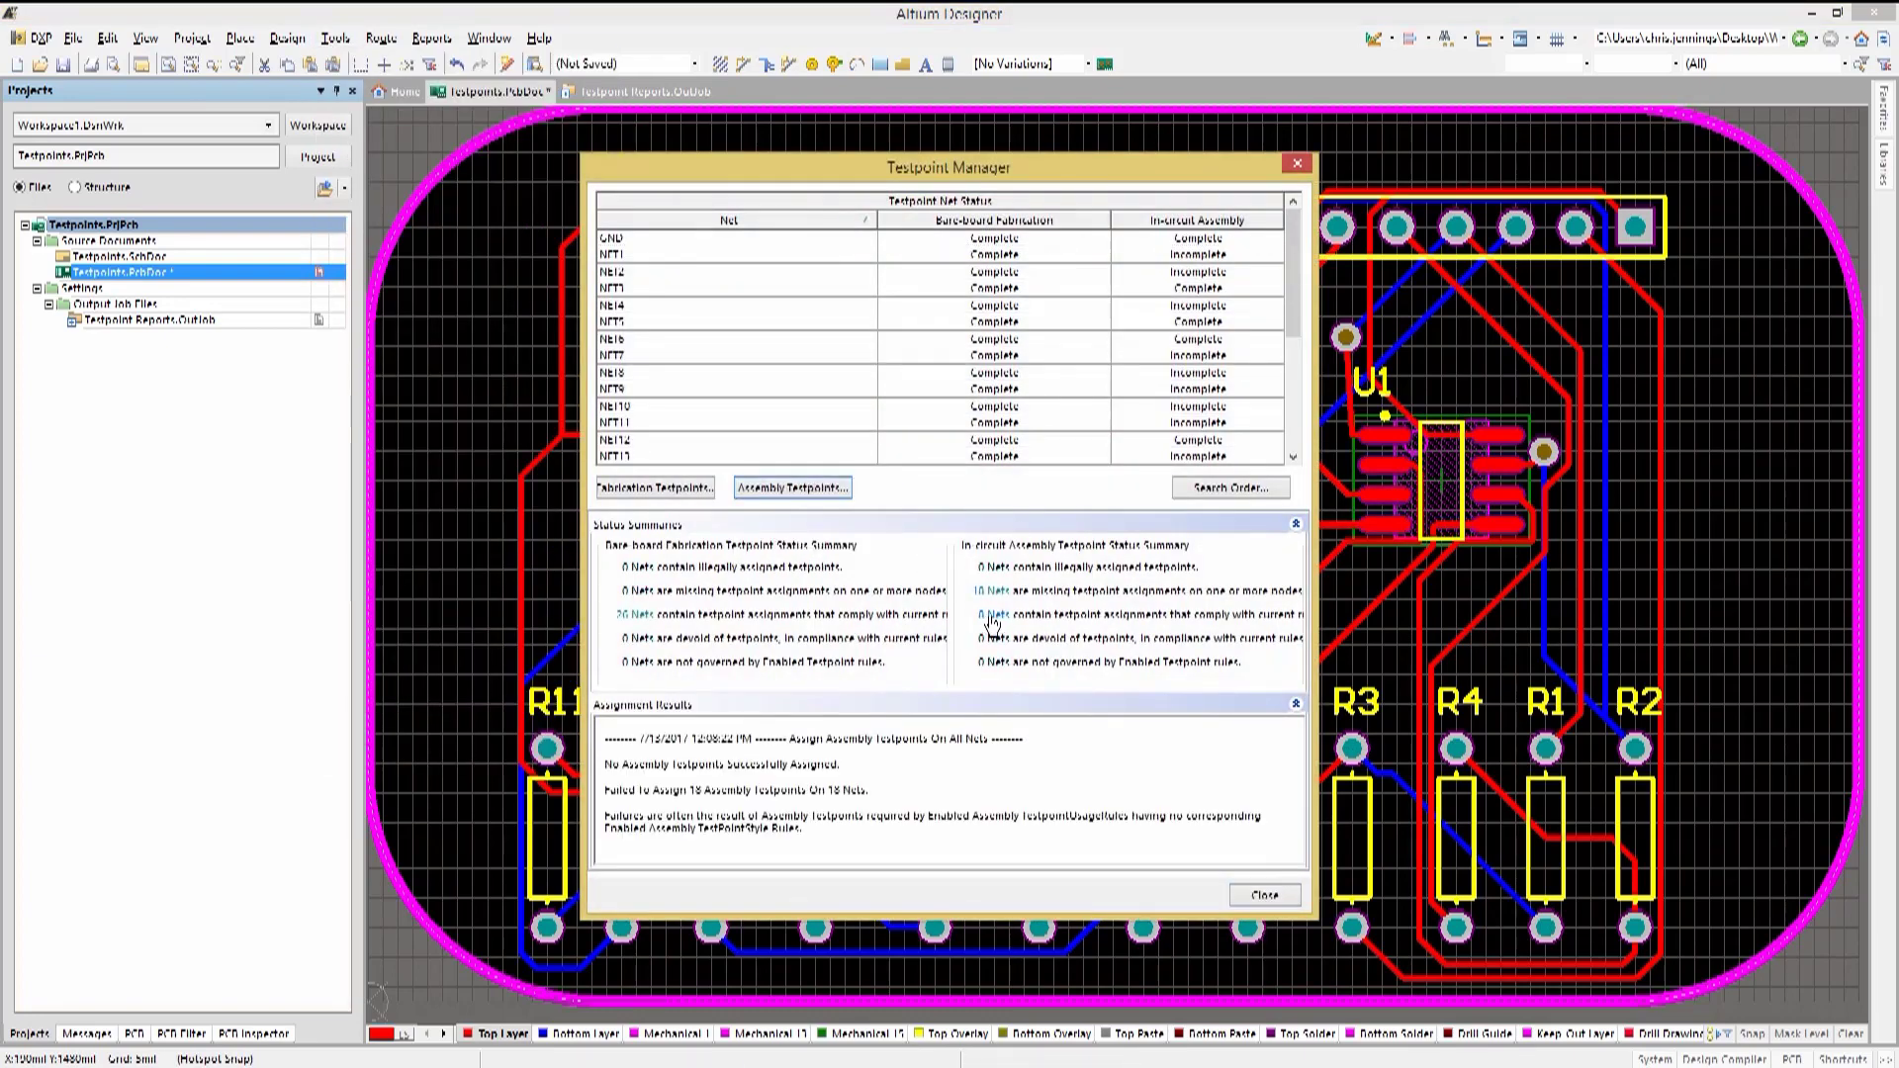
left_click(1270, 901)
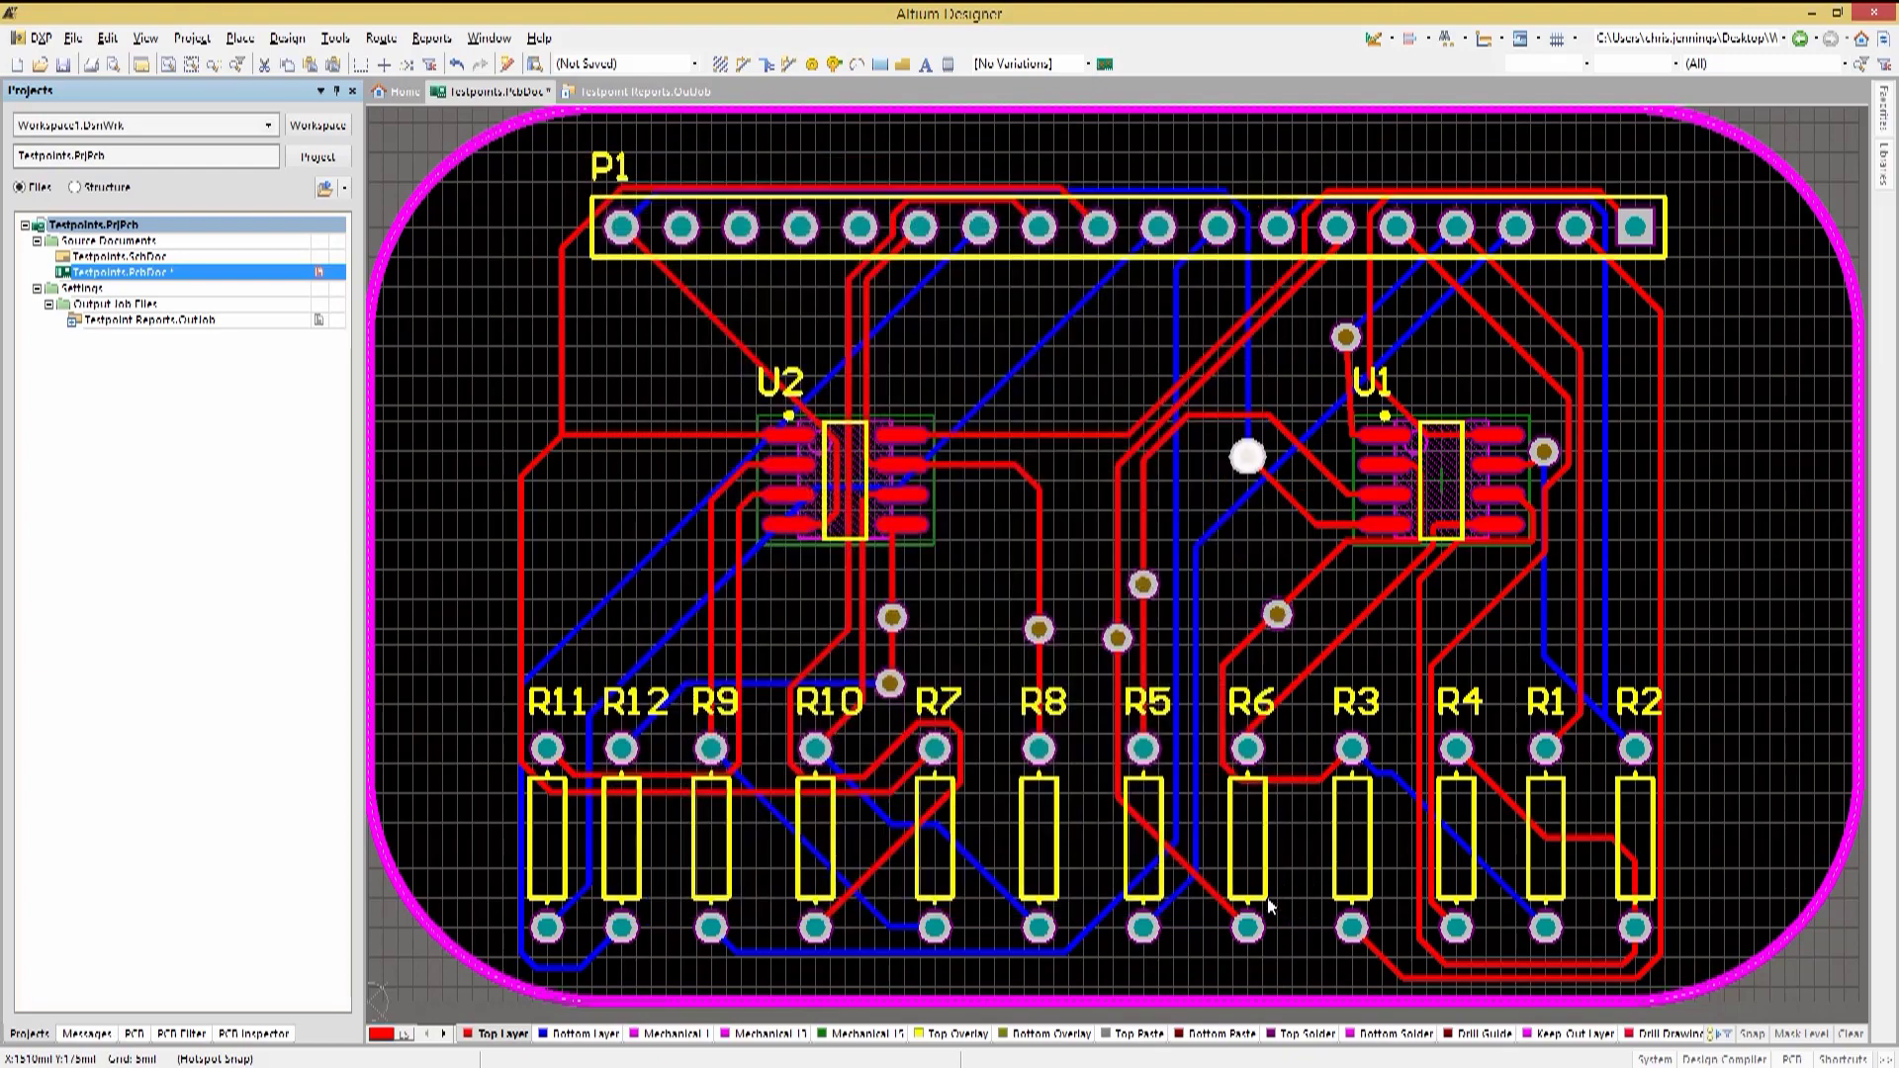
Step: Open Testpoint Reports.OutJob from the Projects panel
double_click(118, 322)
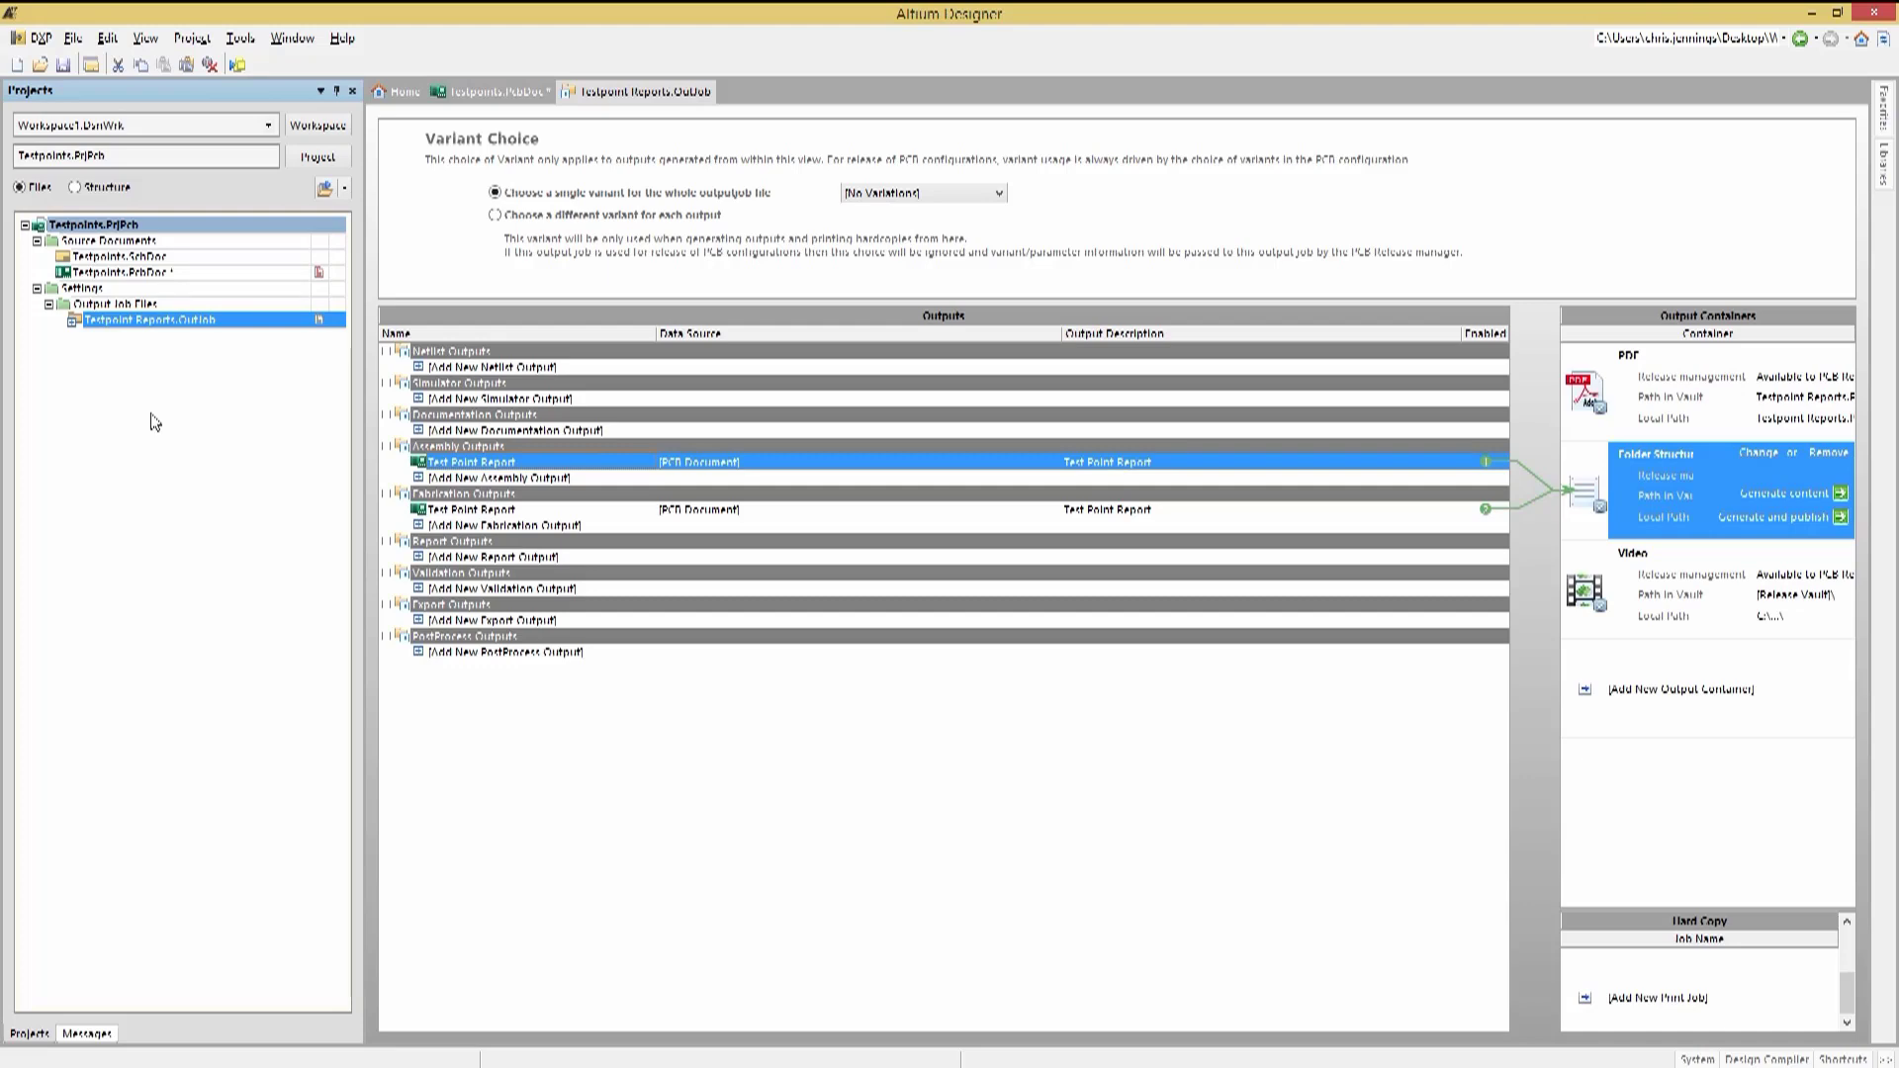
Step: Set the assembly report to bottom only, adding IPC-D-356A with Keep-Out Layer outline, no adjacency
double_click(463, 465)
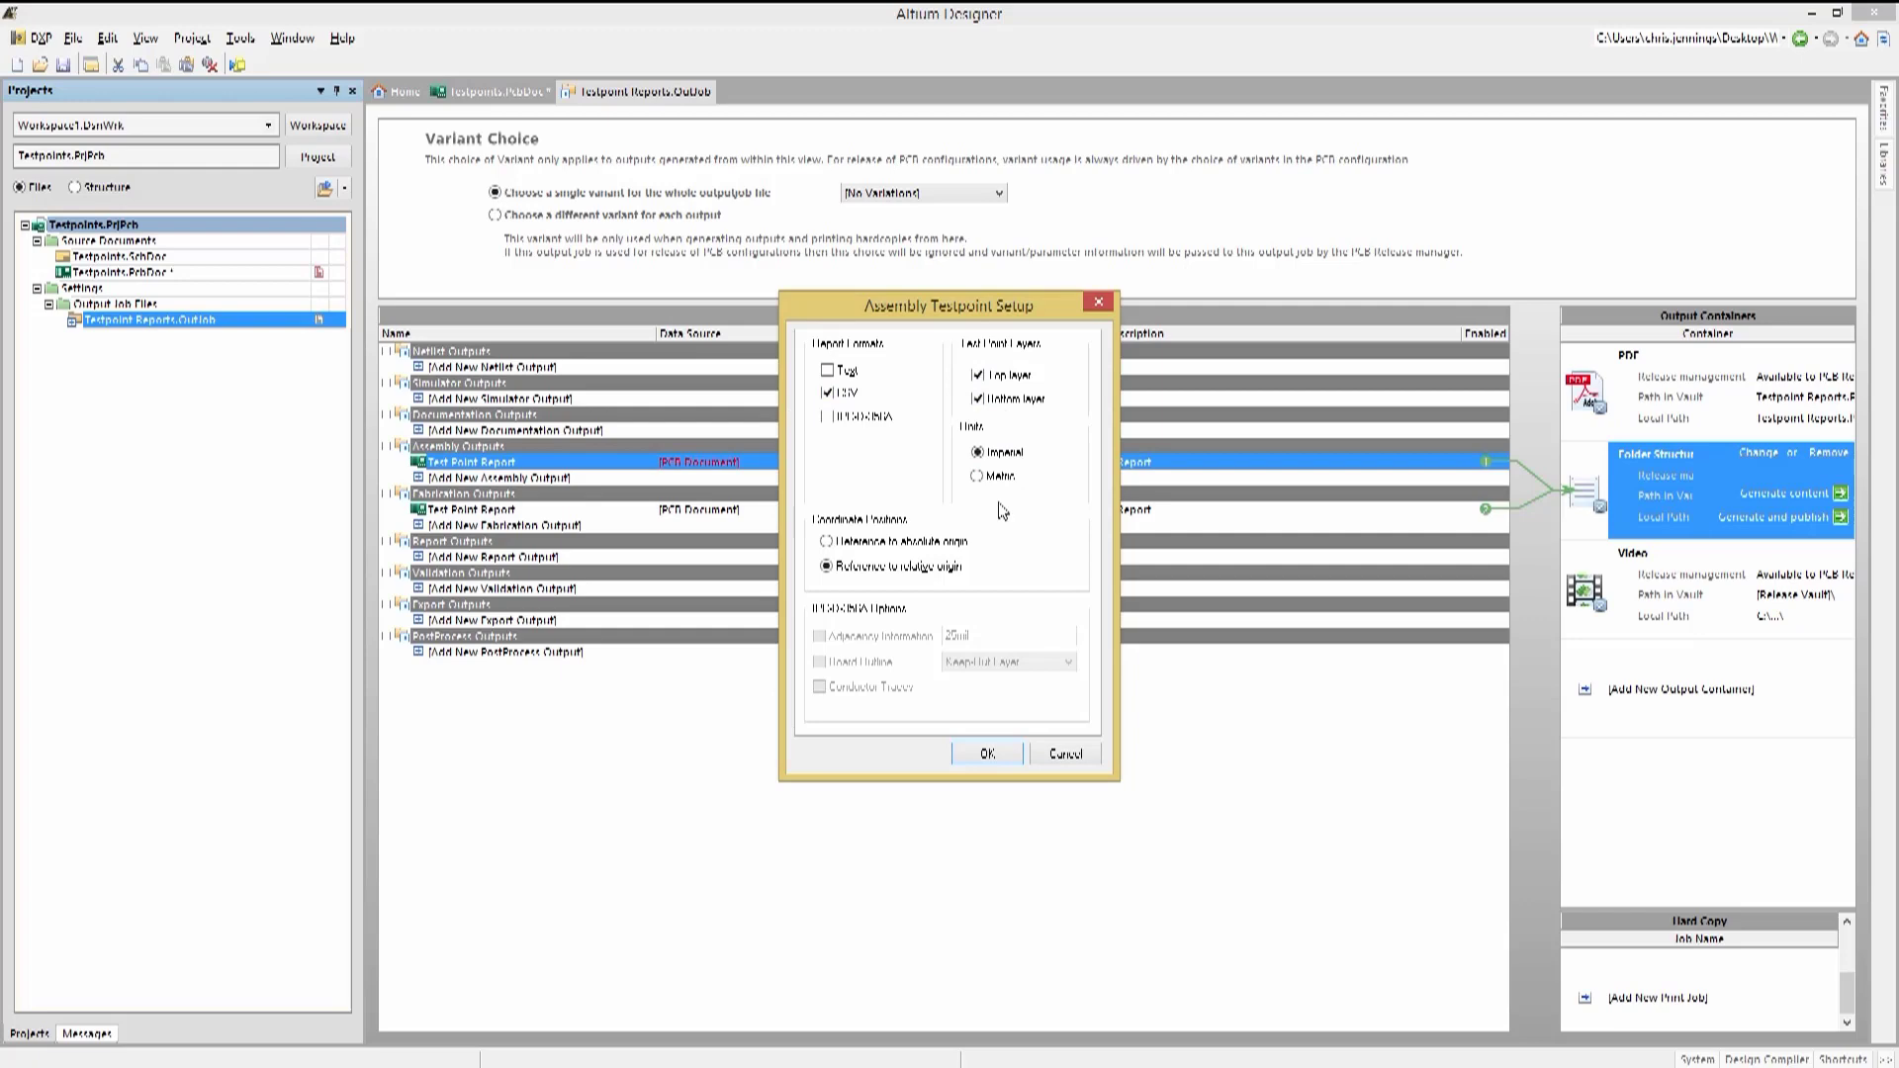
left_click(985, 382)
left_click(826, 417)
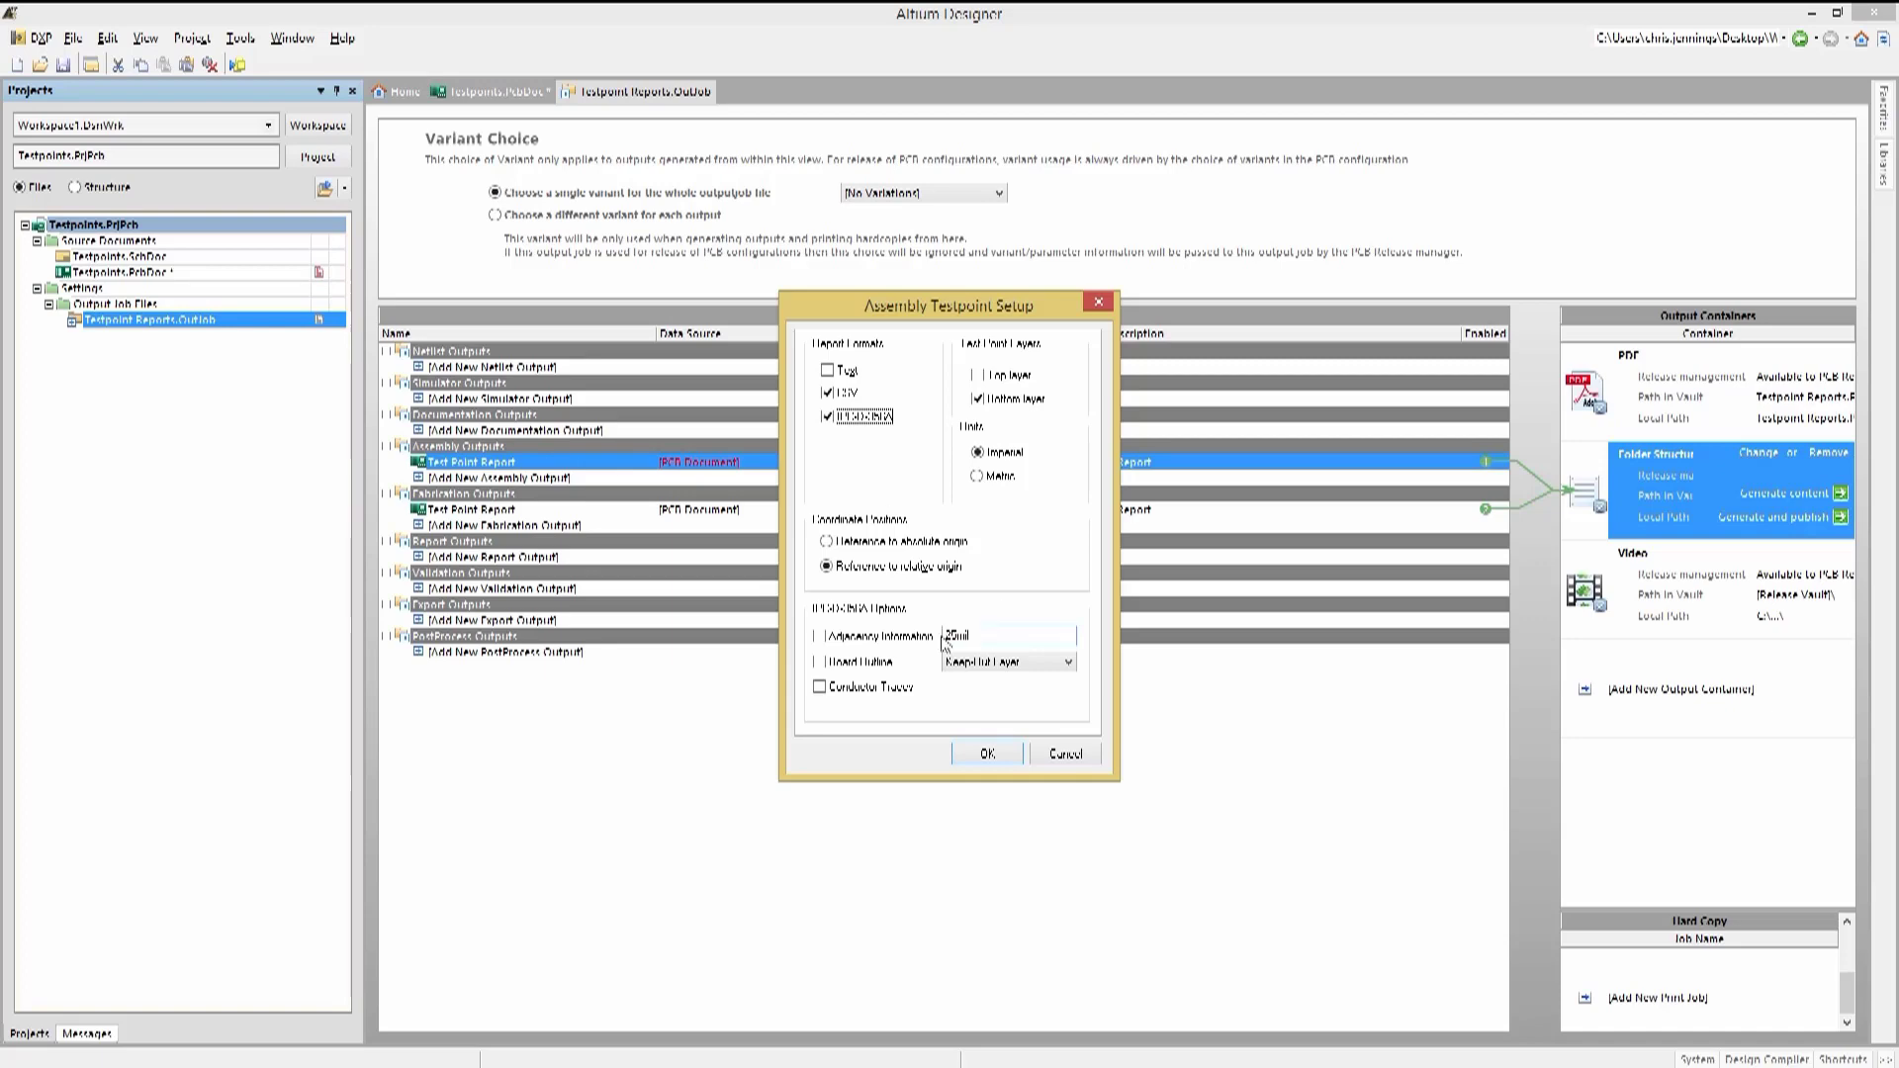
left_click(819, 636)
left_click(820, 662)
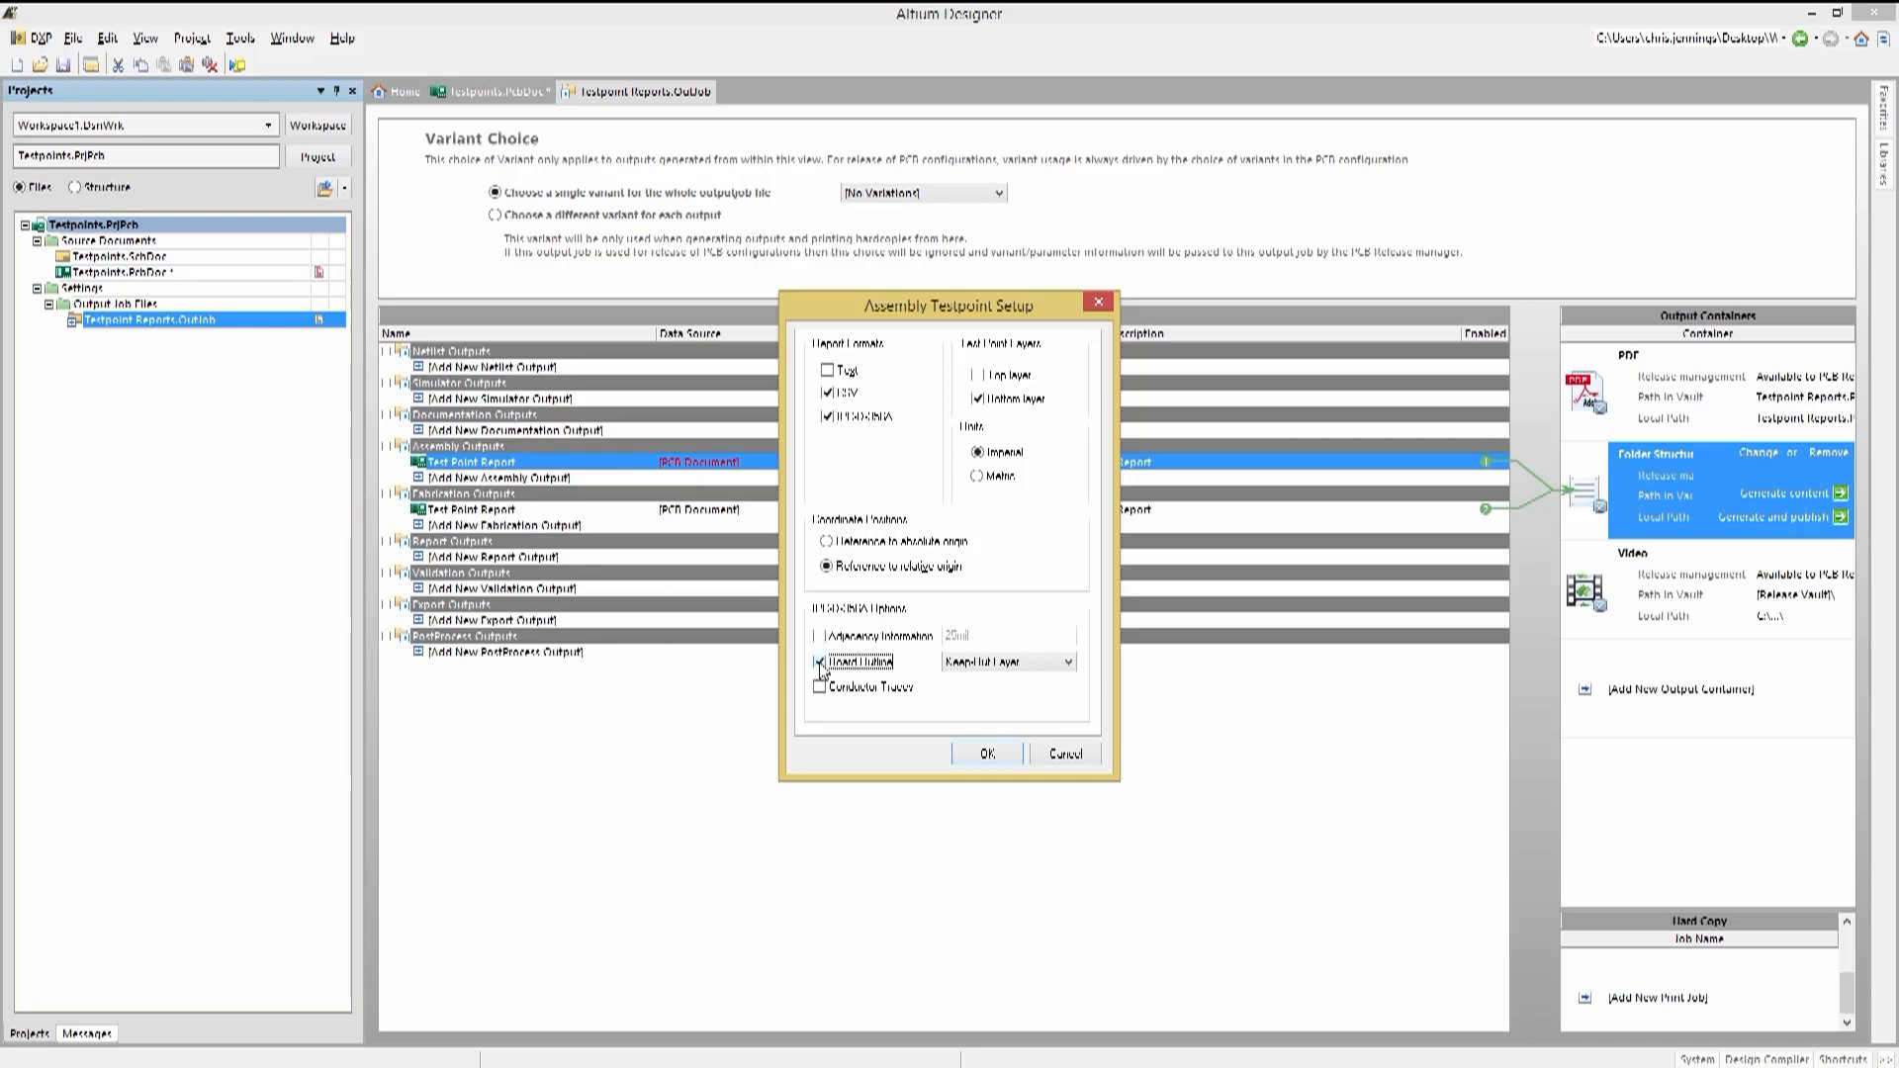
left_click(1068, 662)
left_click(1037, 604)
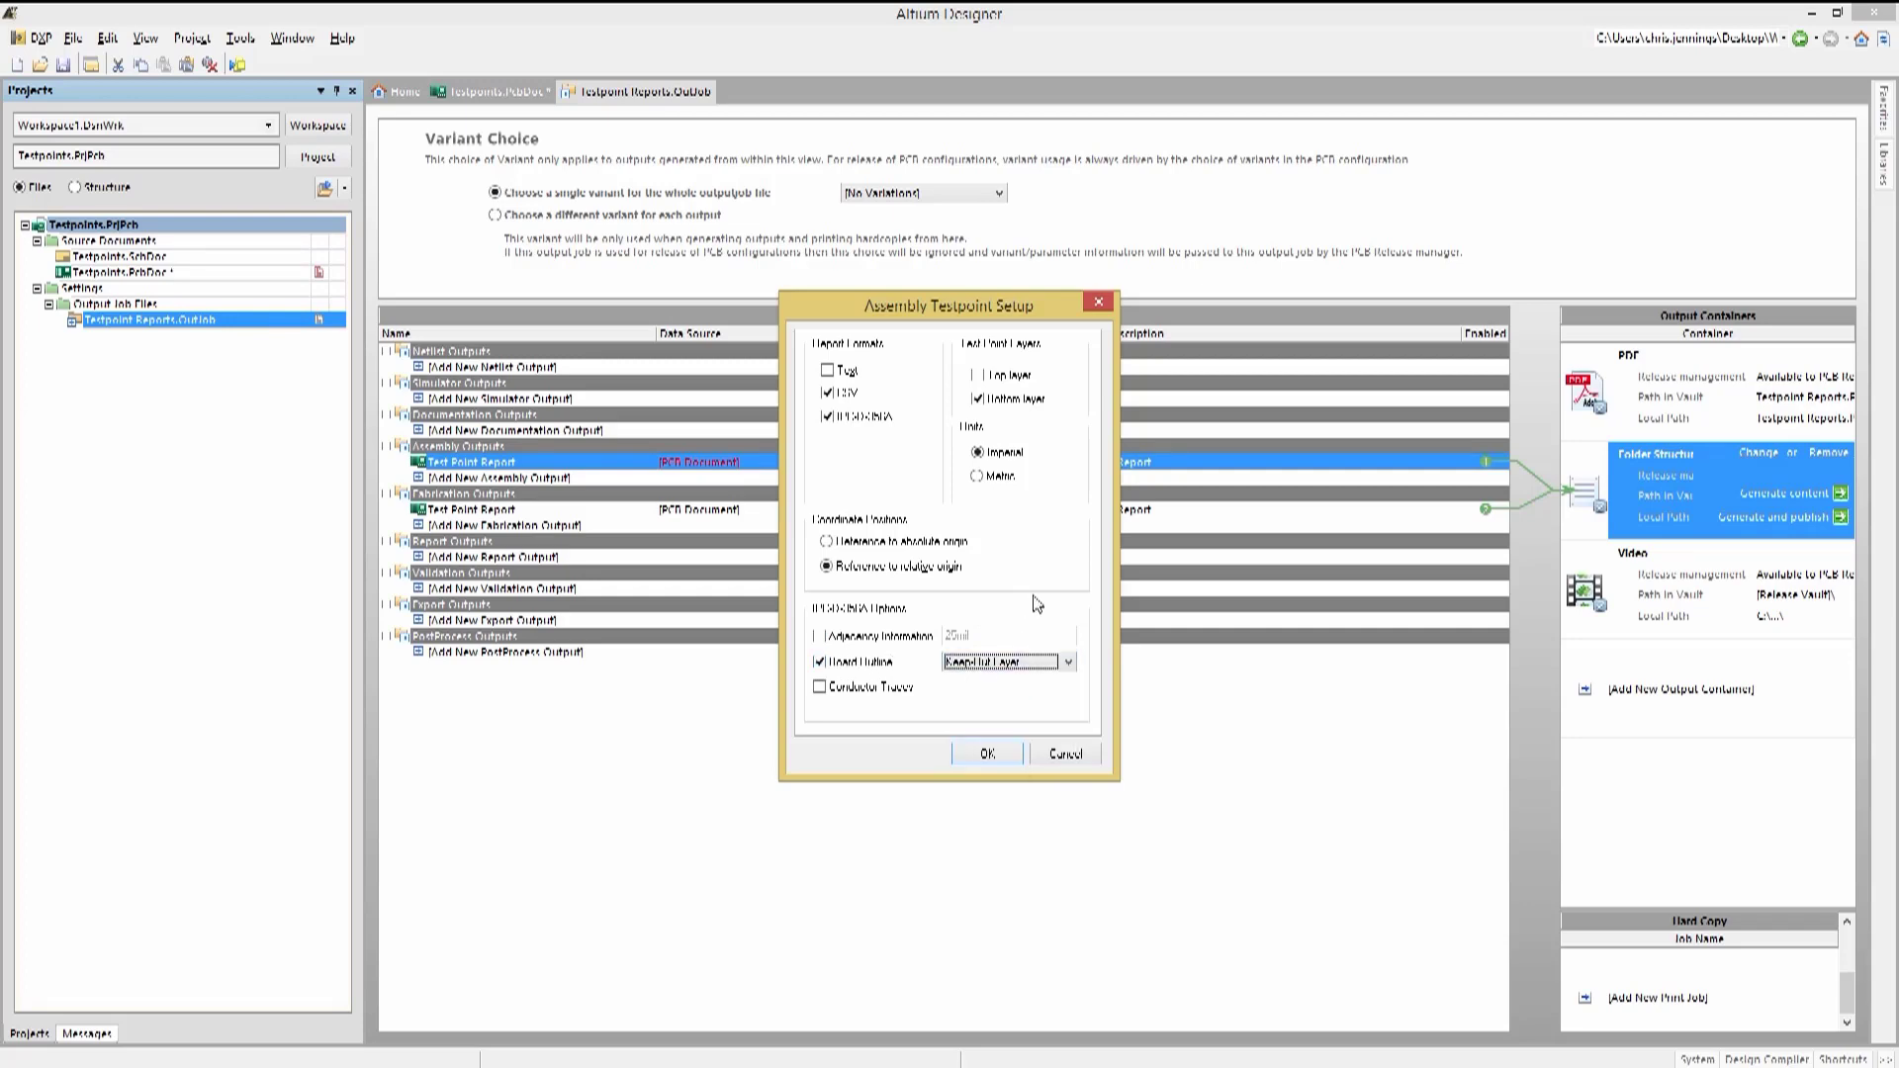
left_click(987, 753)
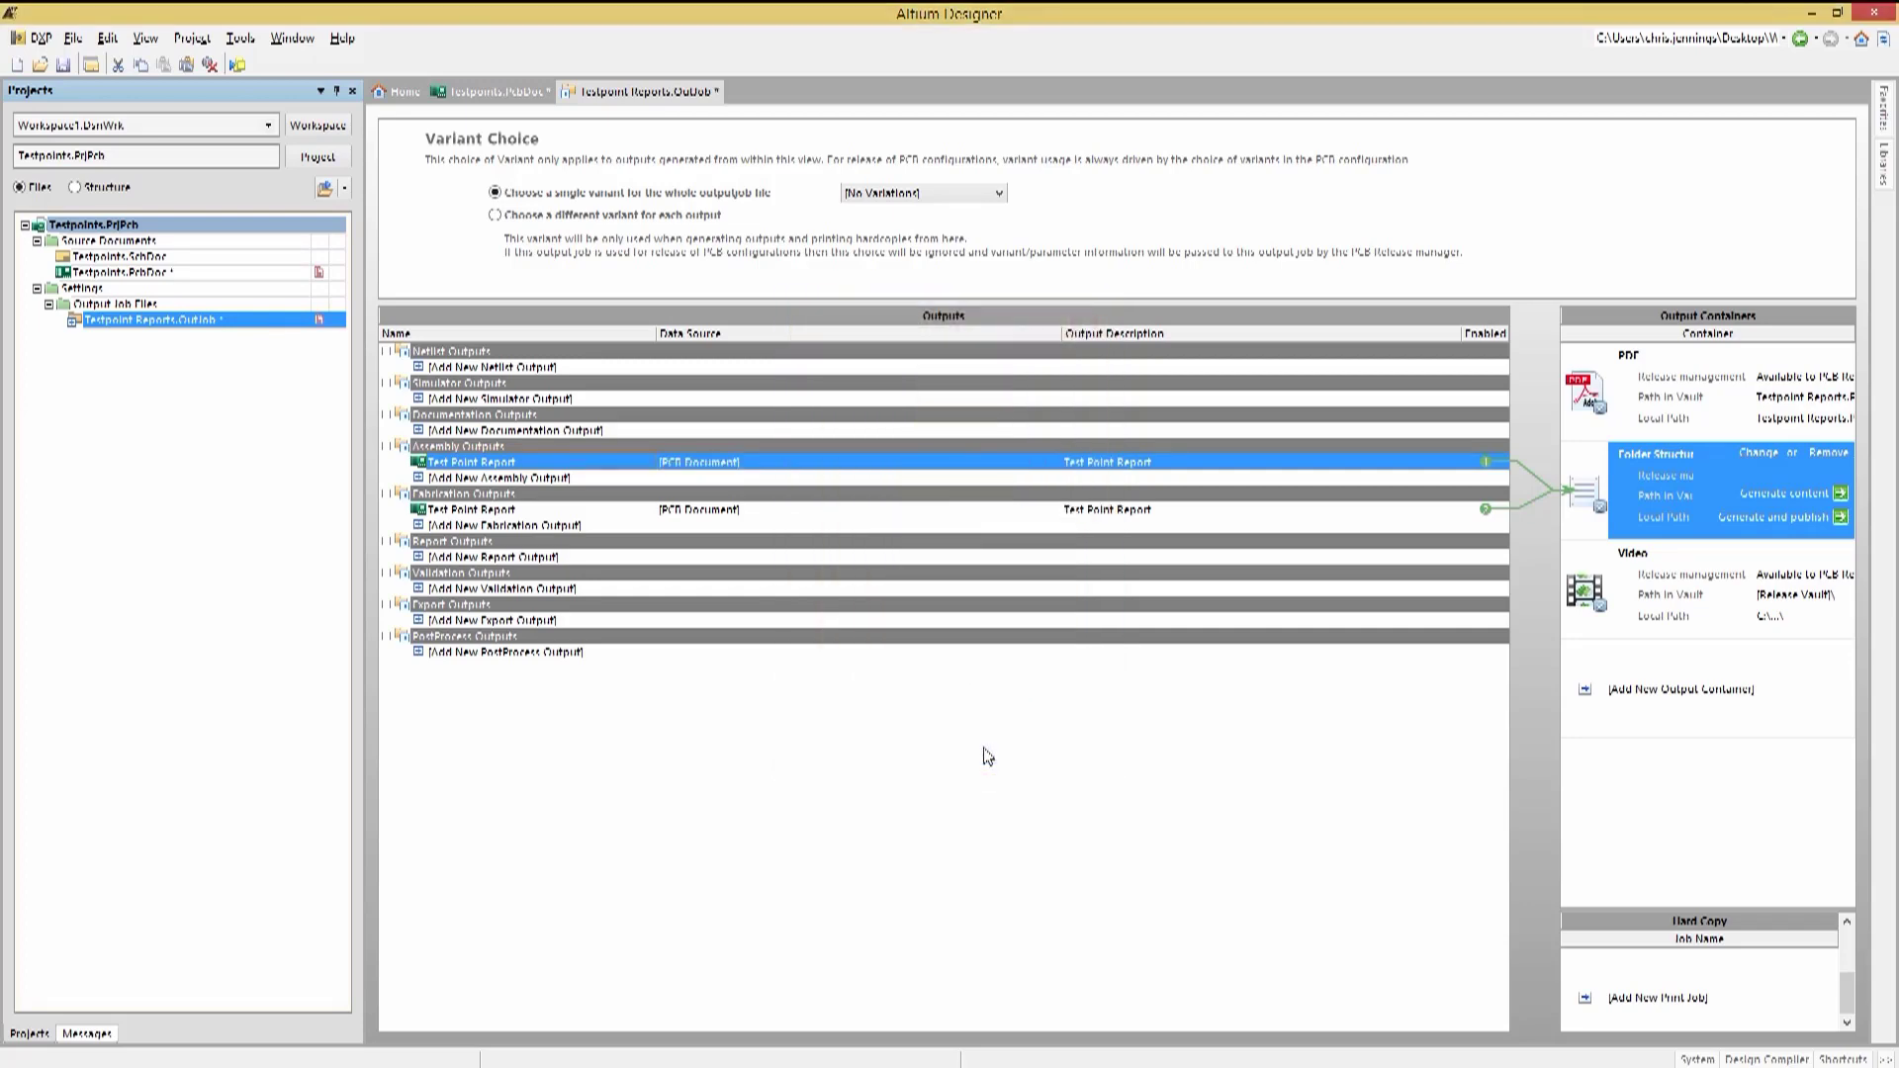
Step: Set the Fabrication Test Point Report to bottom only, adding IPC-D-356A with board outline
left_click(452, 514)
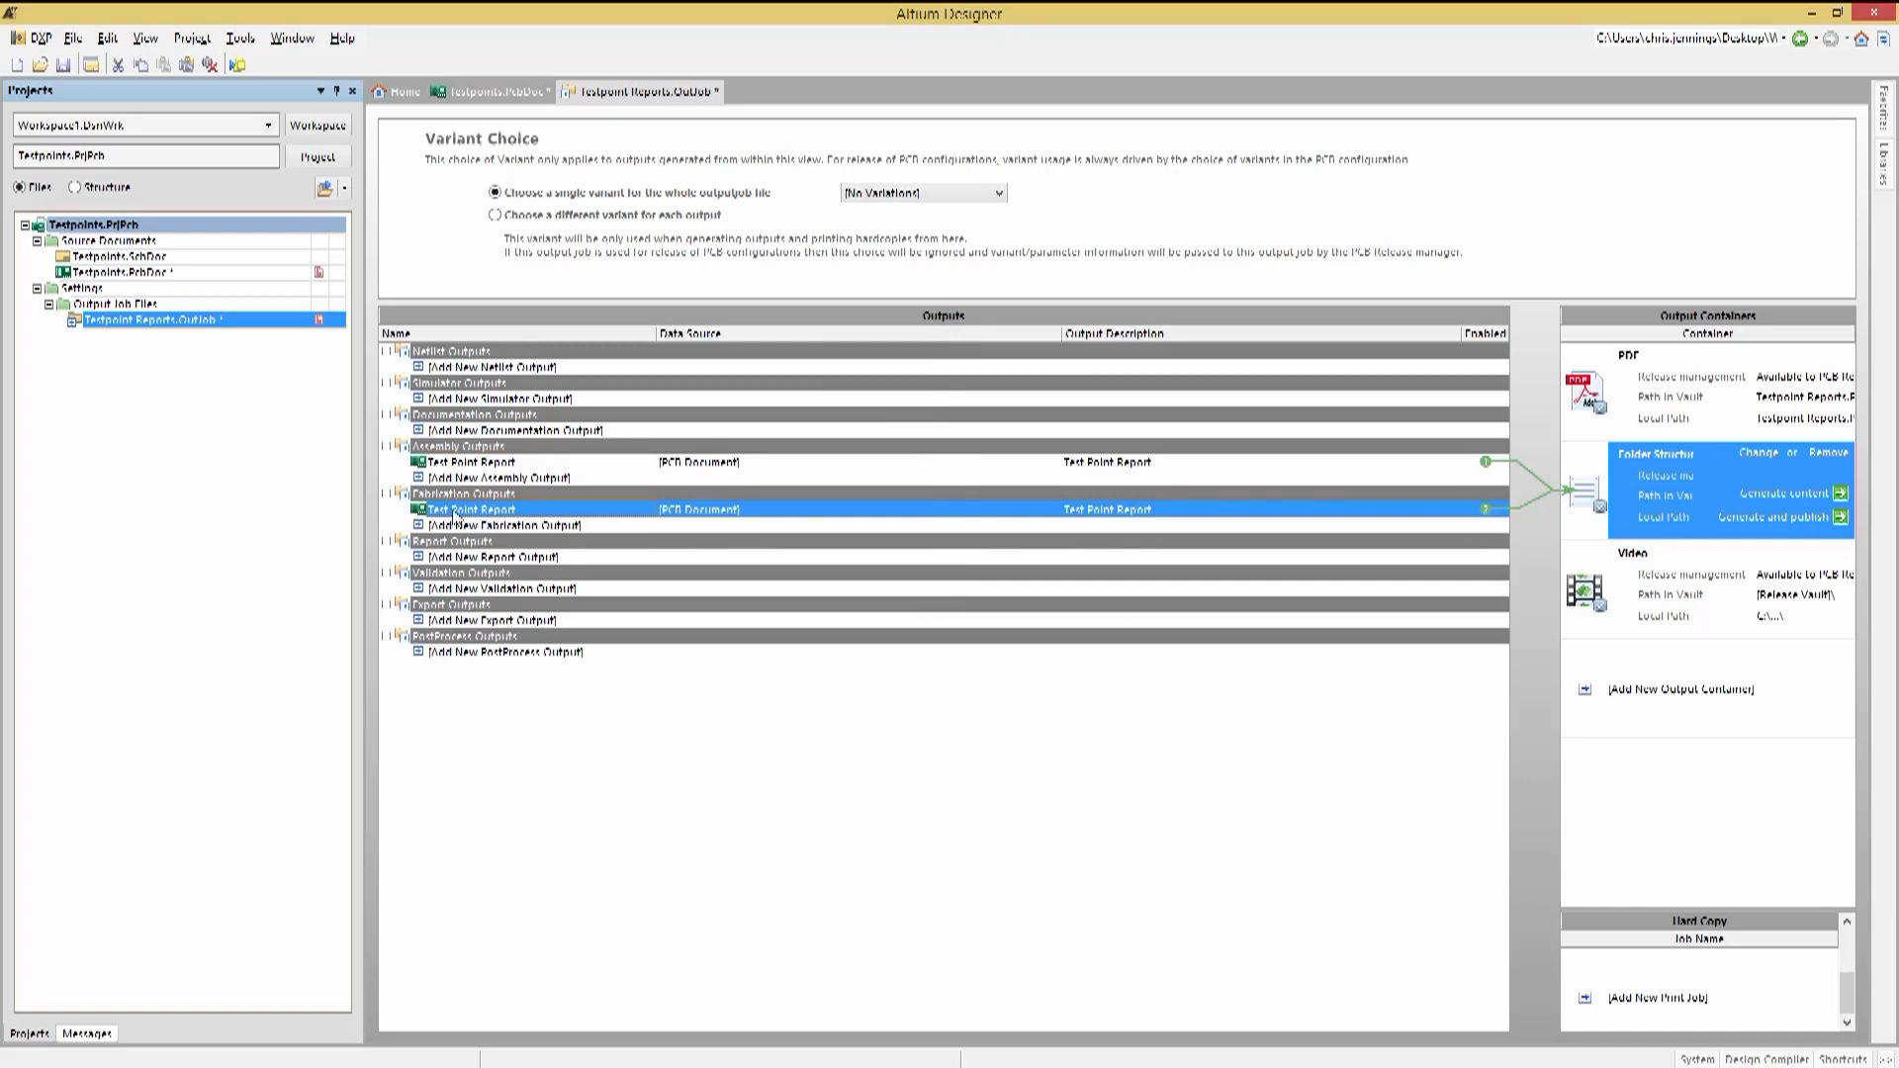
double_click(455, 516)
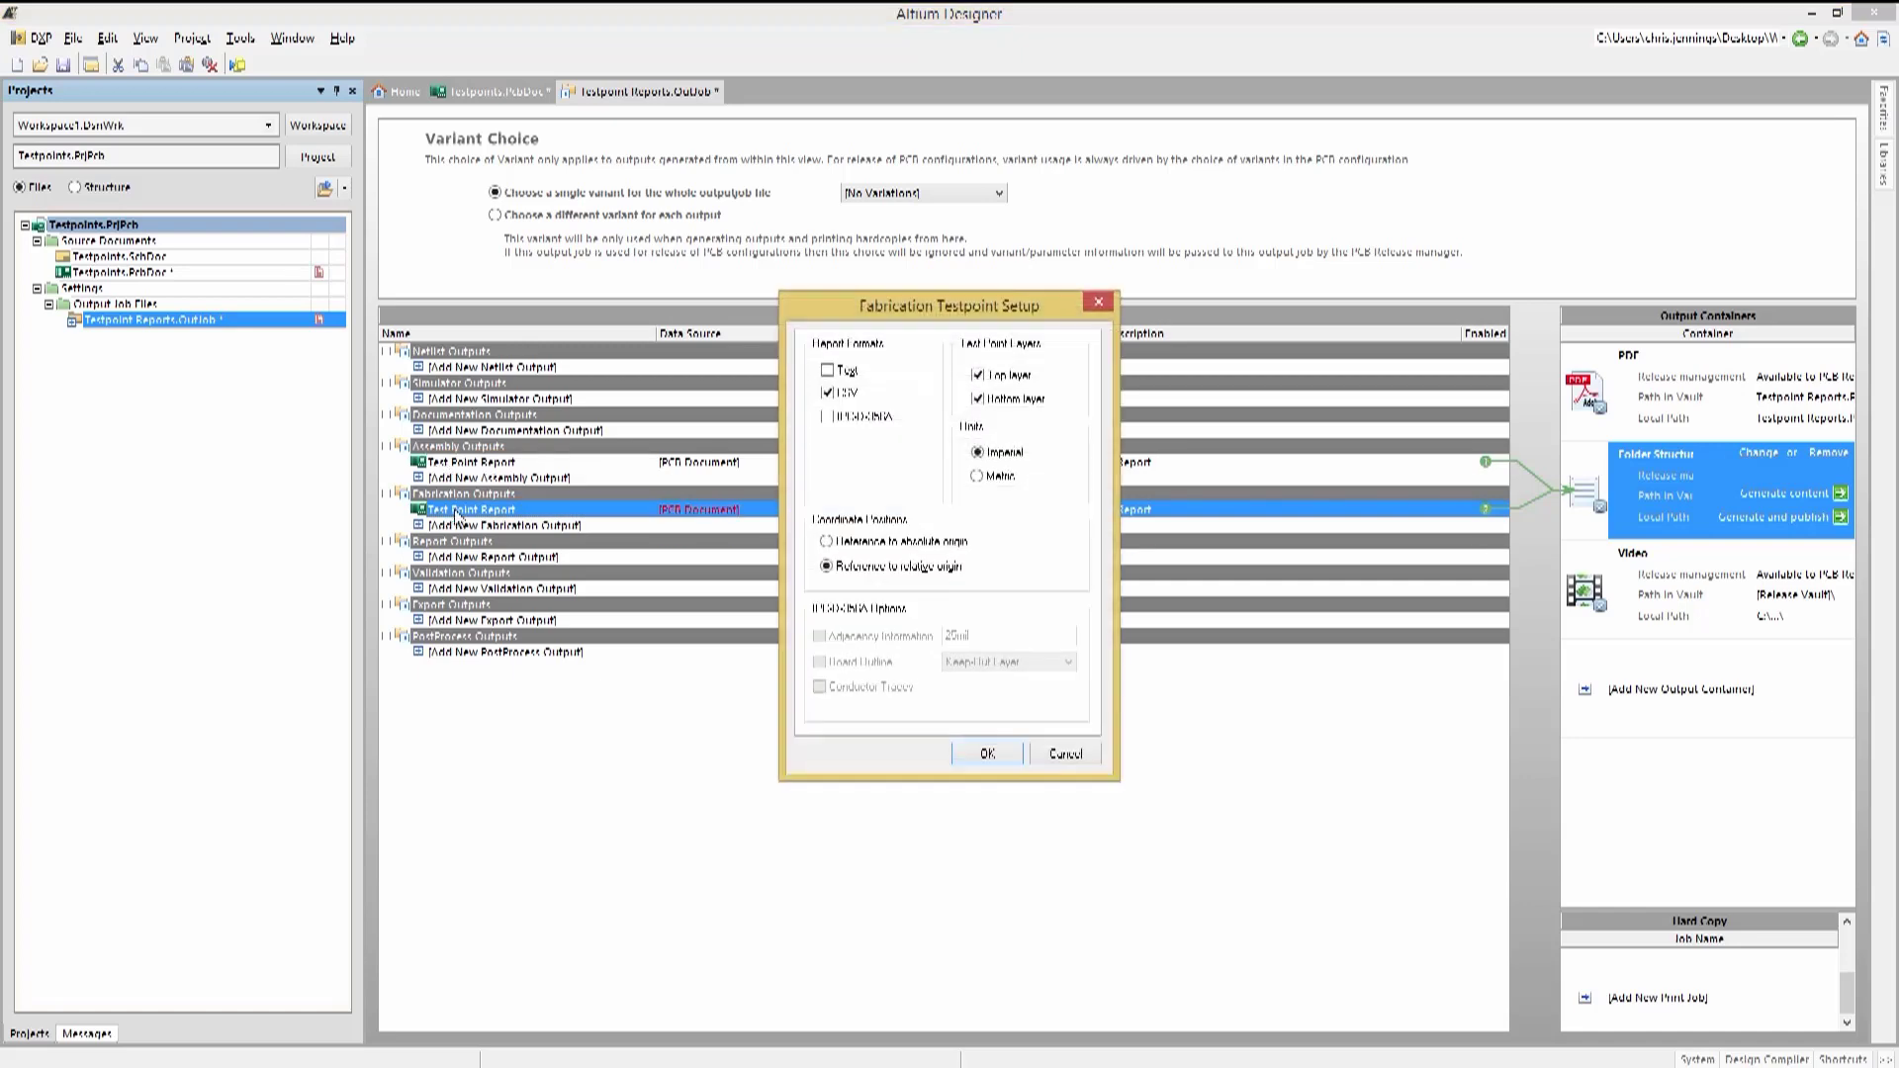
left_click(979, 376)
left_click(827, 418)
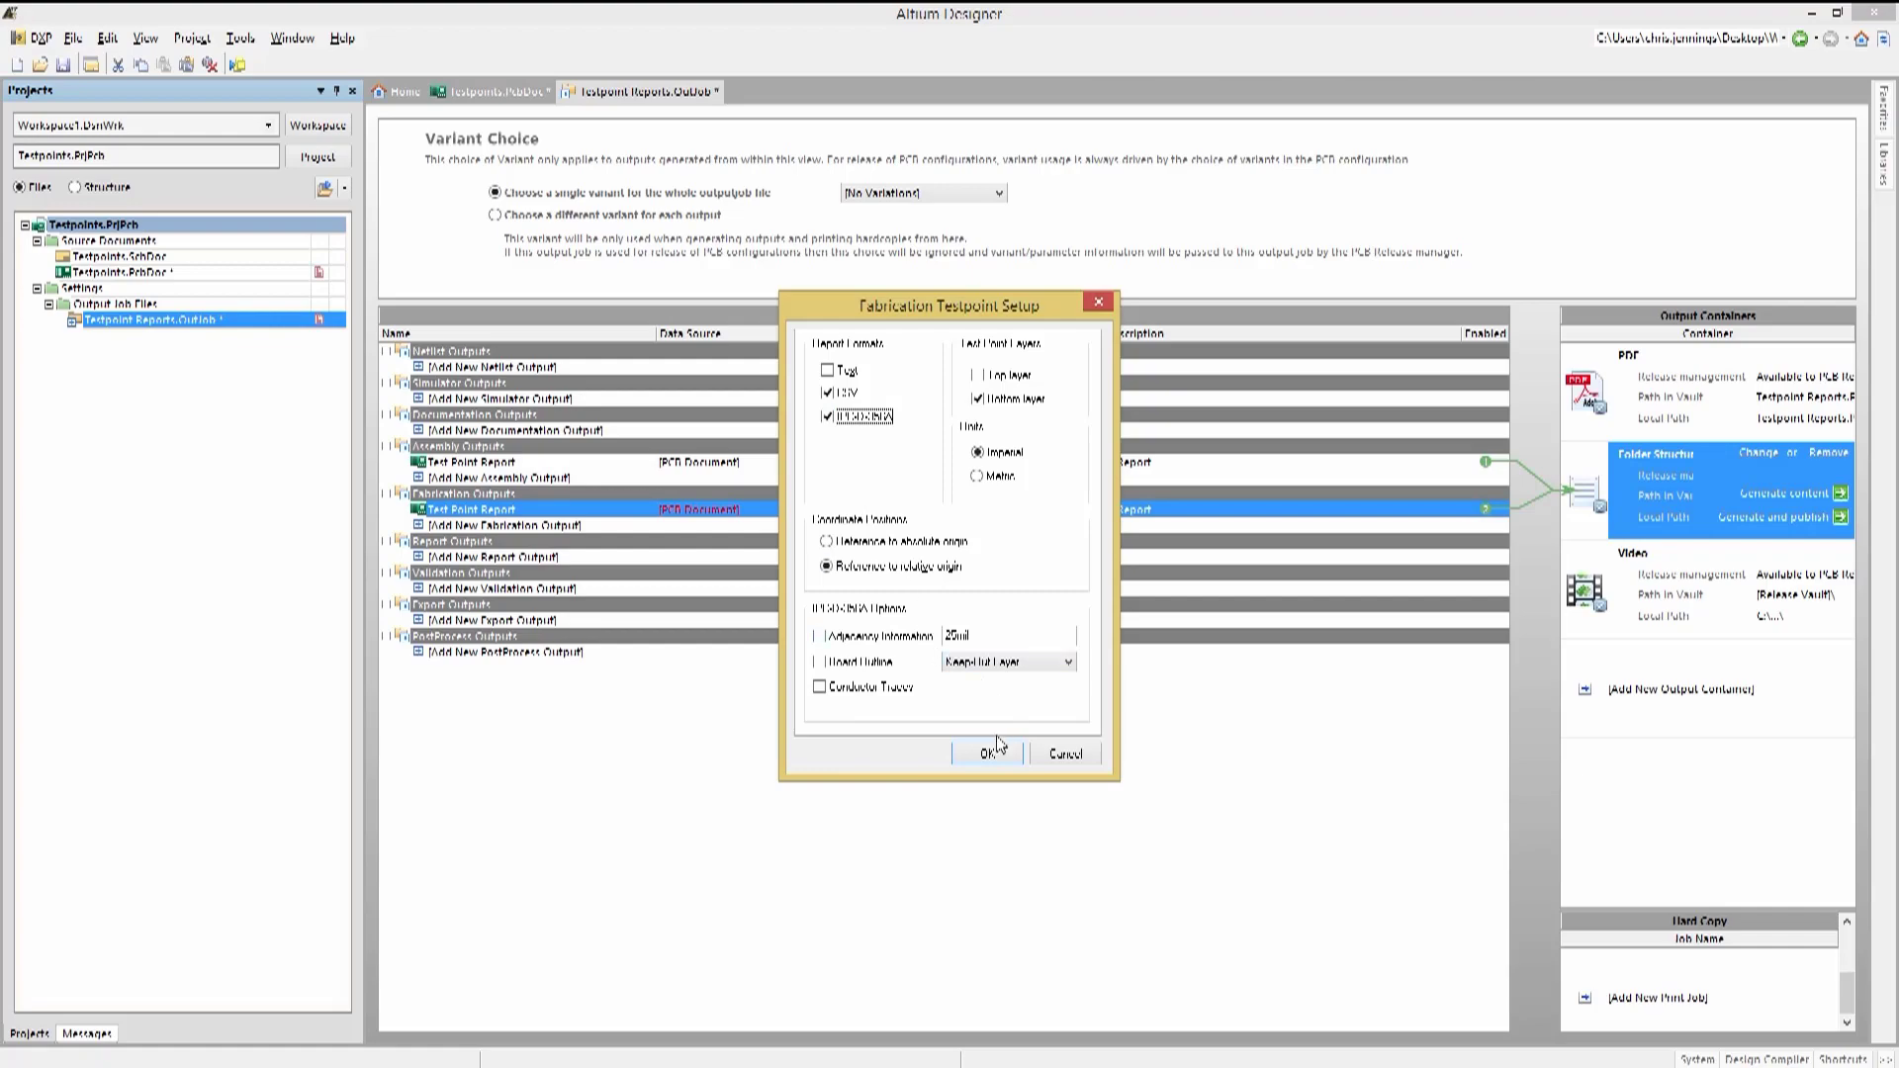
left_click(825, 663)
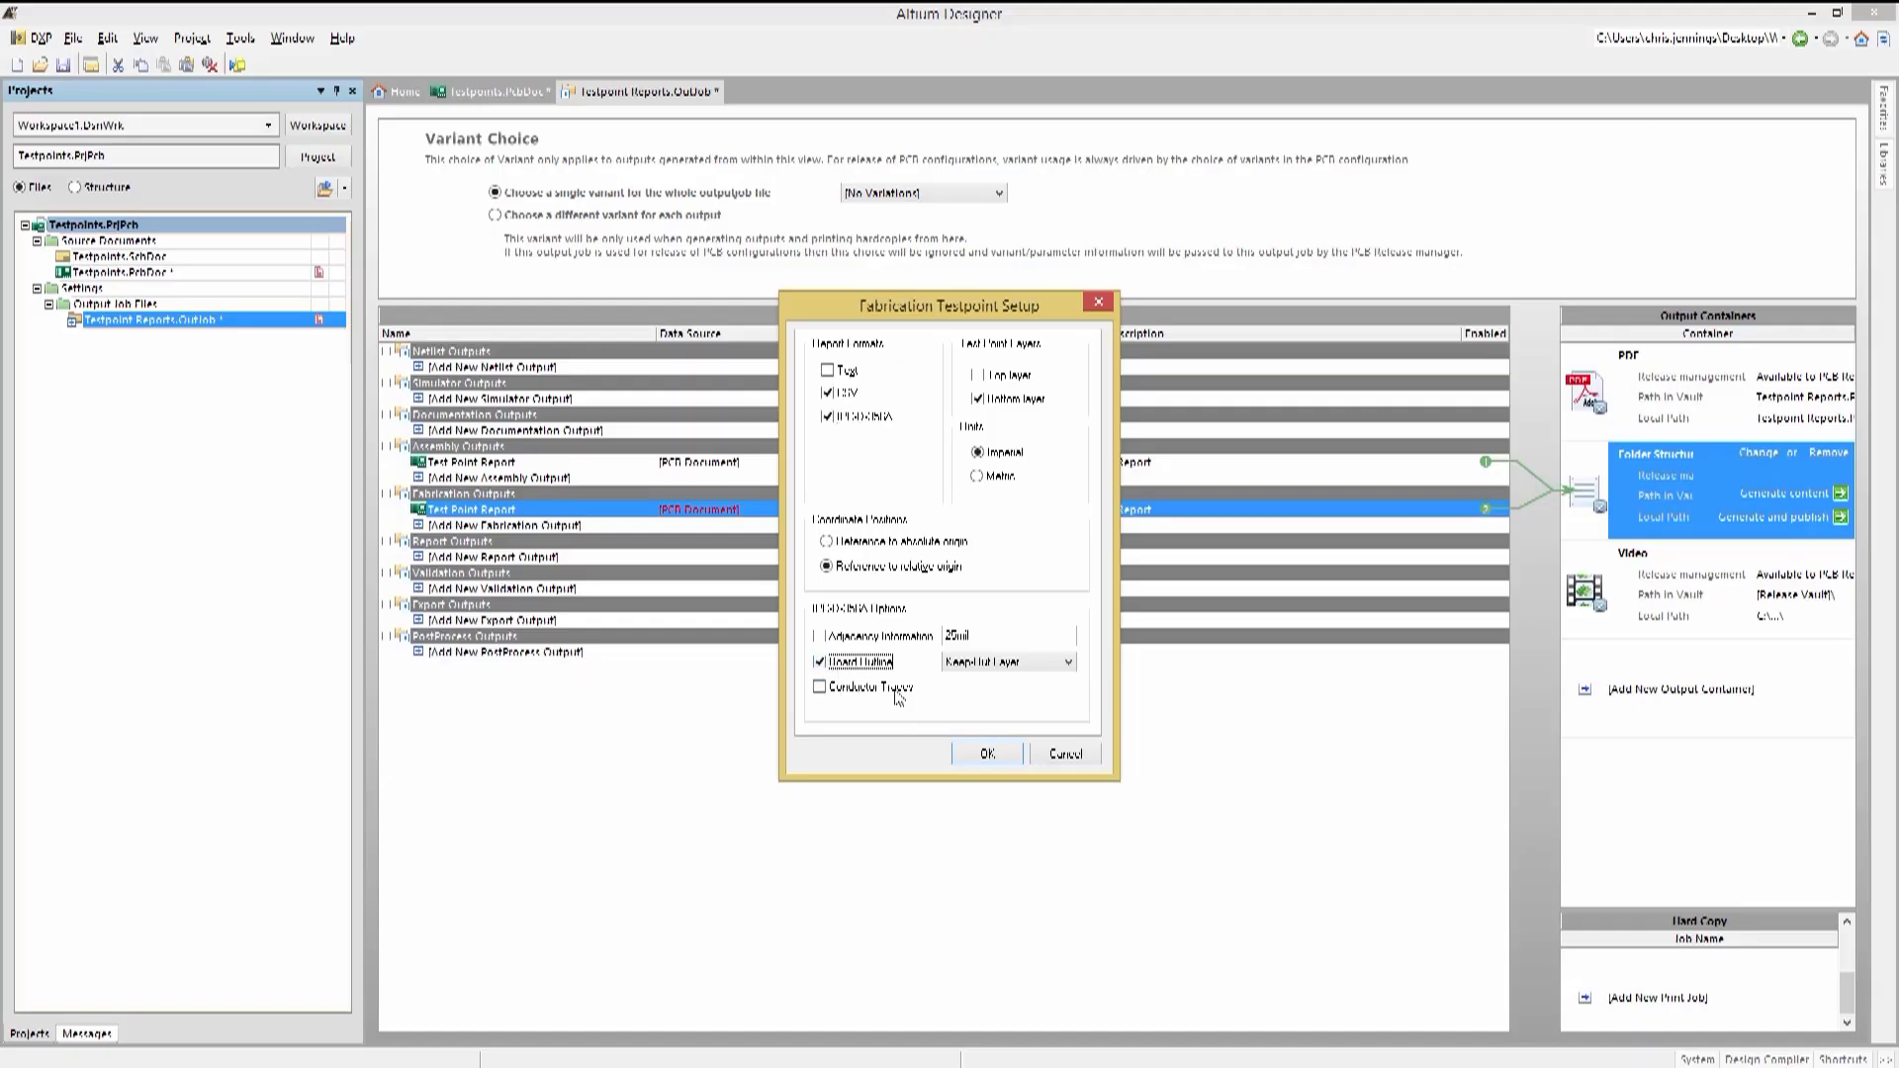
left_click(987, 755)
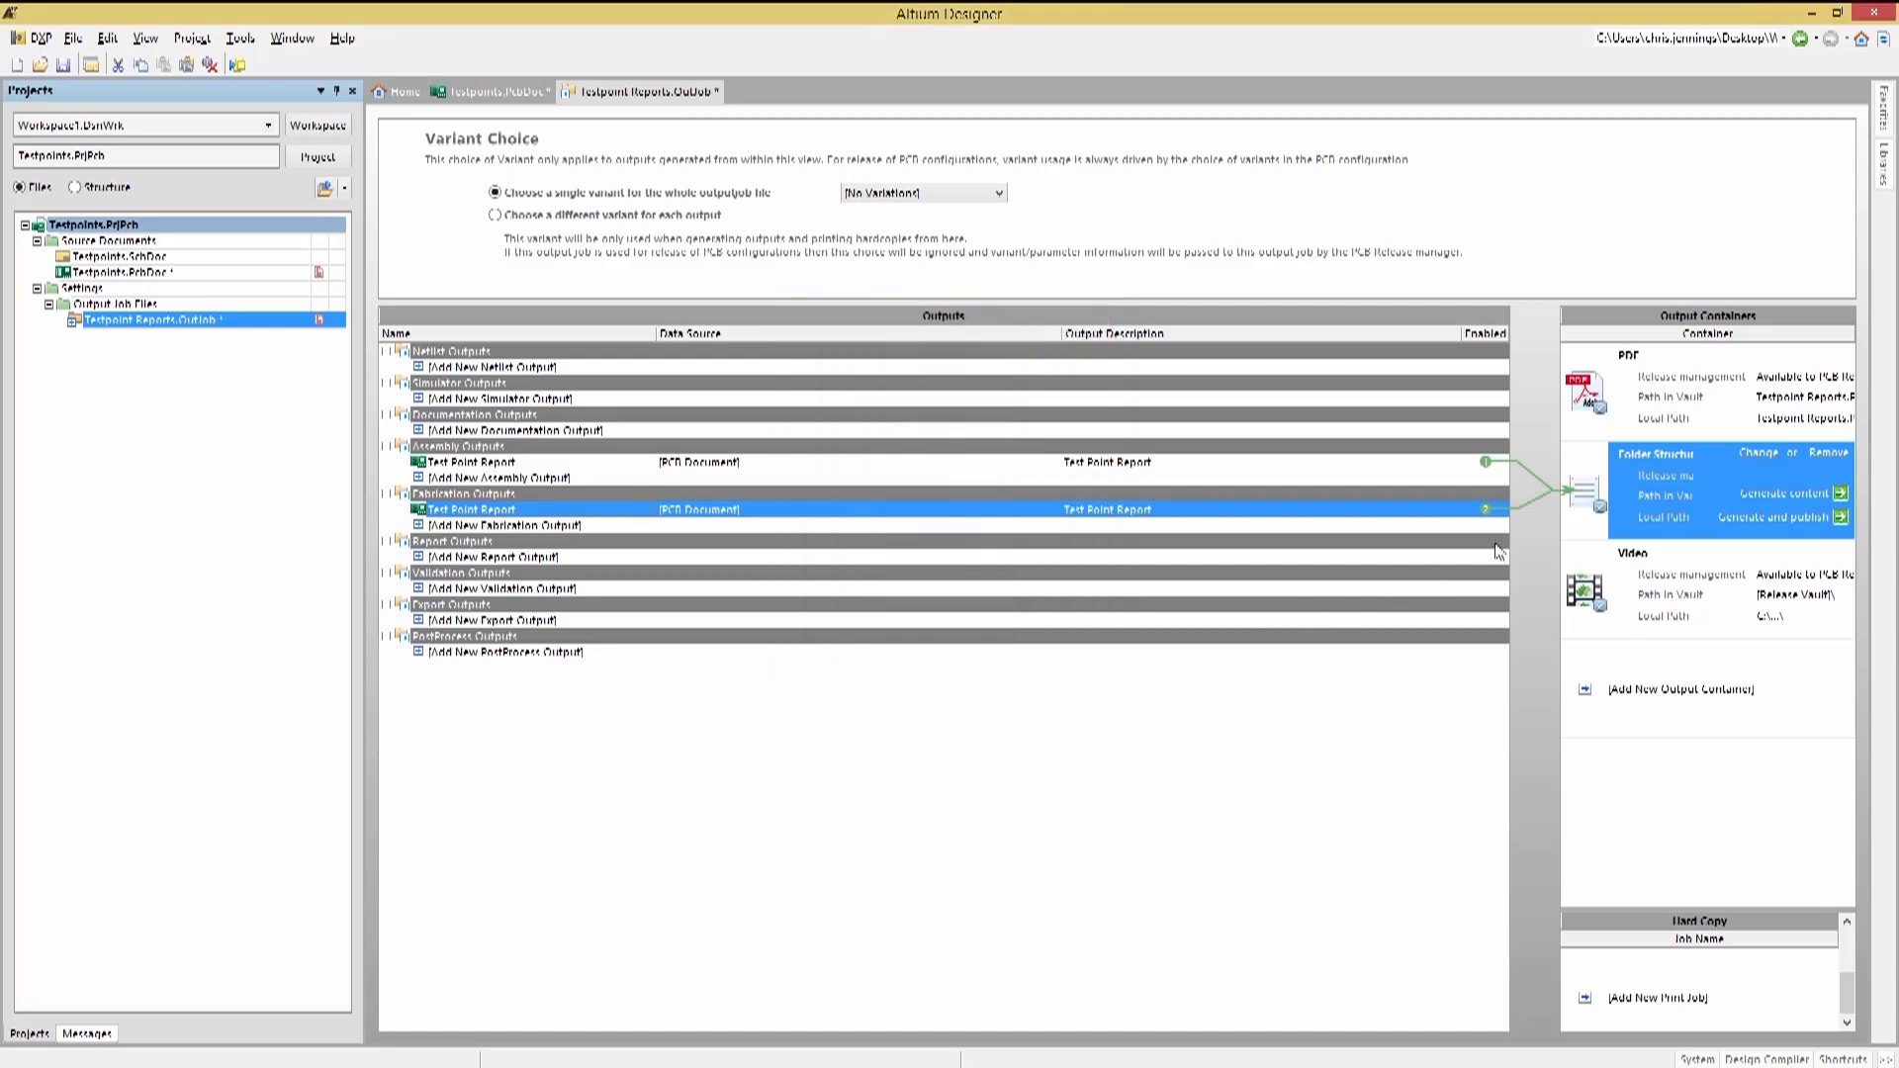
Step: Generate the Folder Structure content to produce the assembly and fabrication testpoint CSVs
left_click(1755, 496)
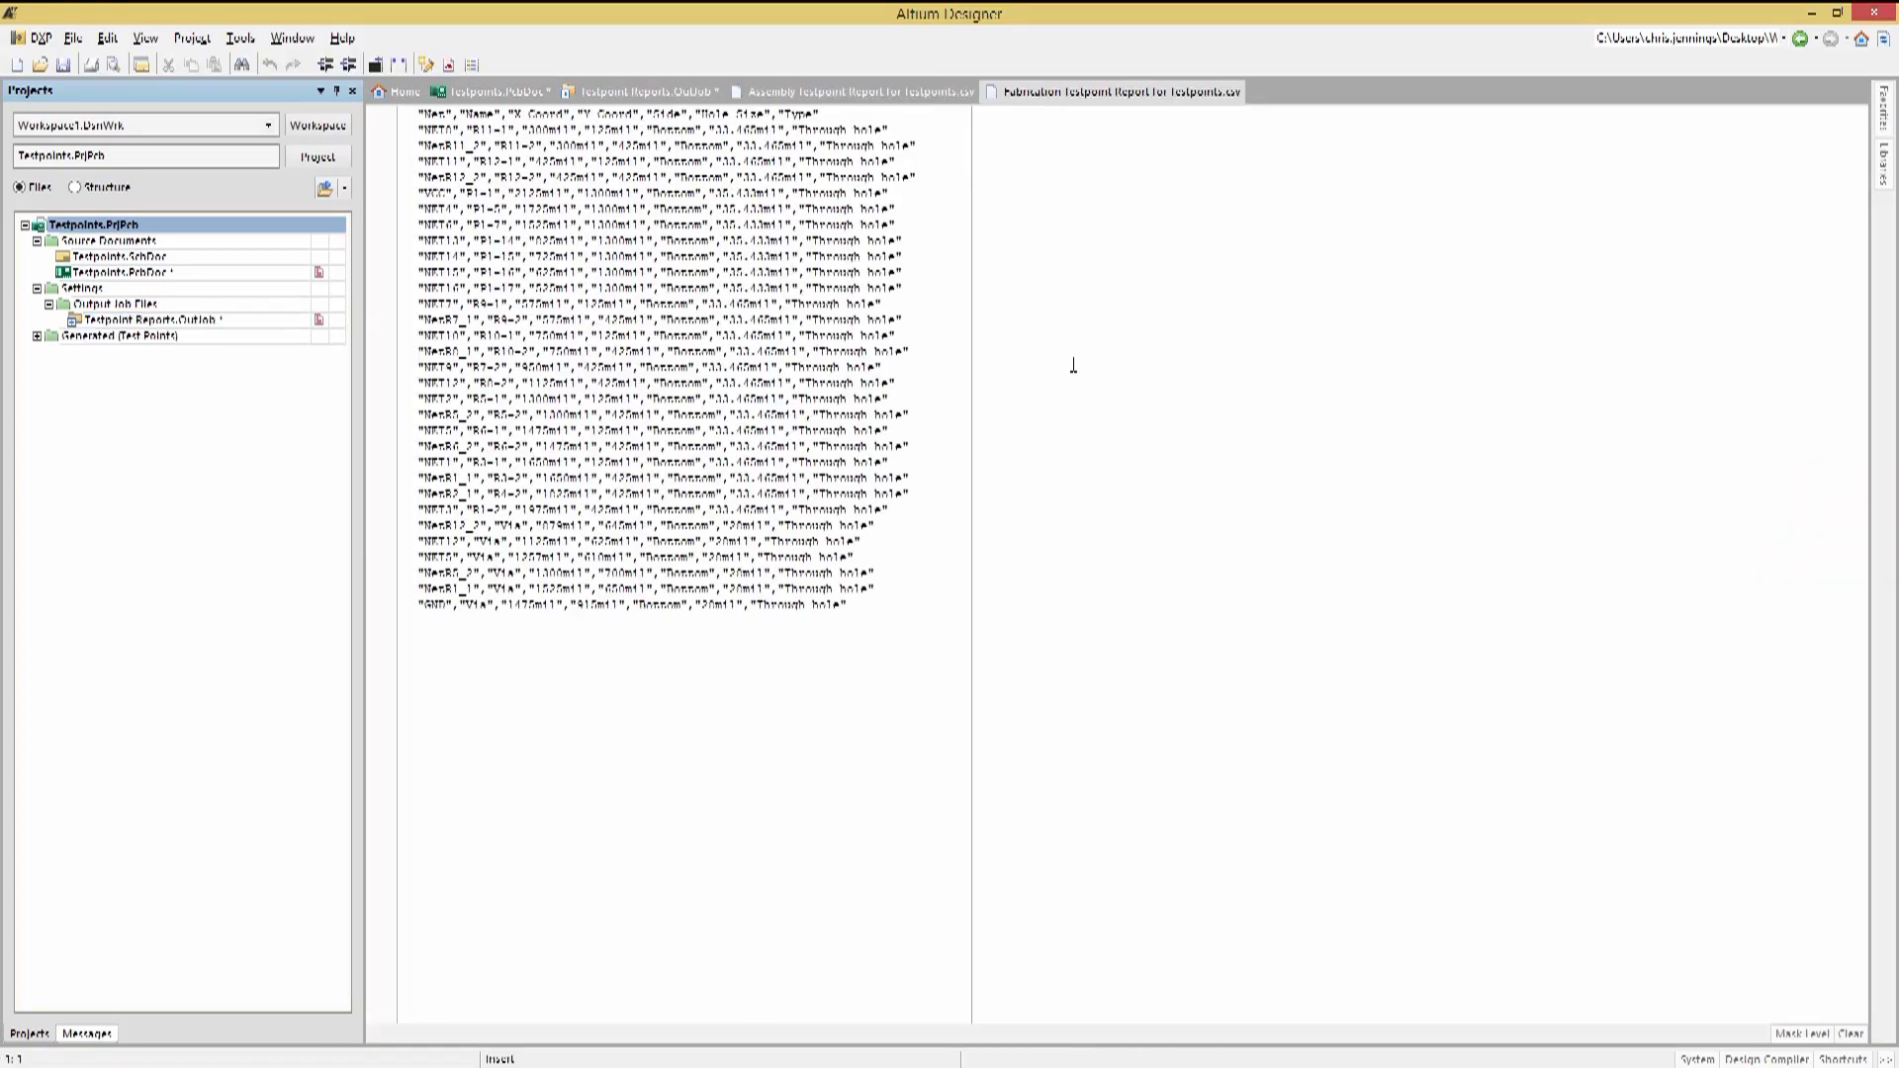